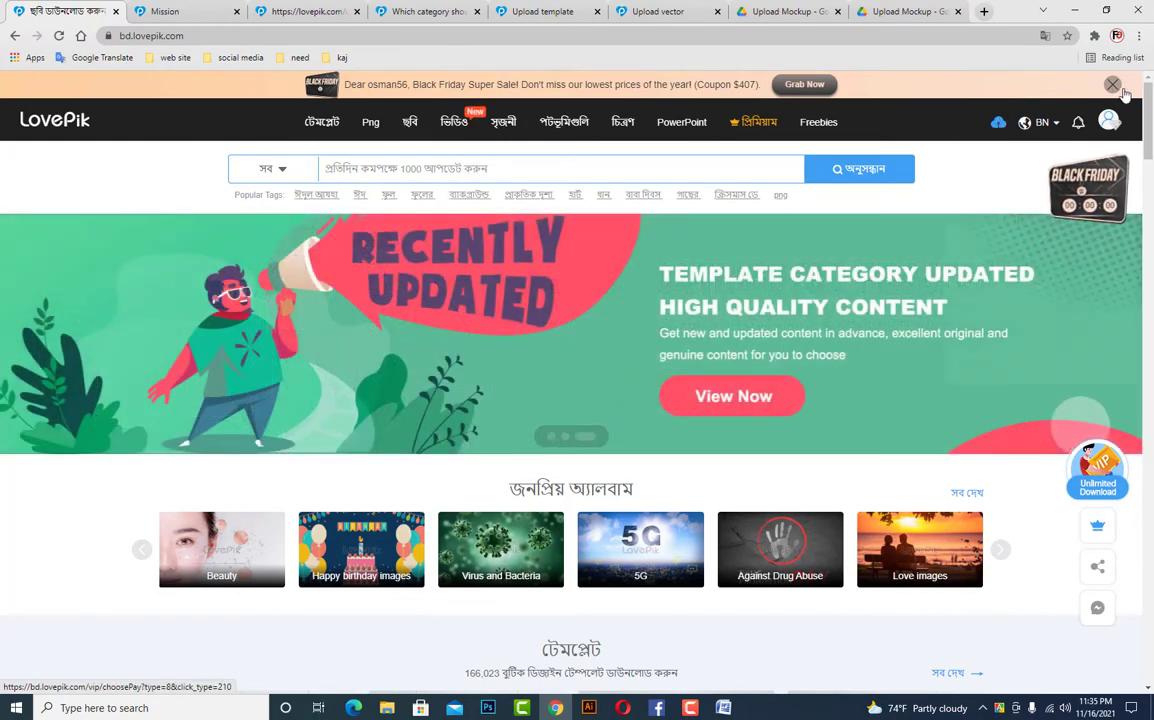
Open the LovePik contributor upload system and go to its Upload work page
mouse_move(1108, 127)
click(998, 124)
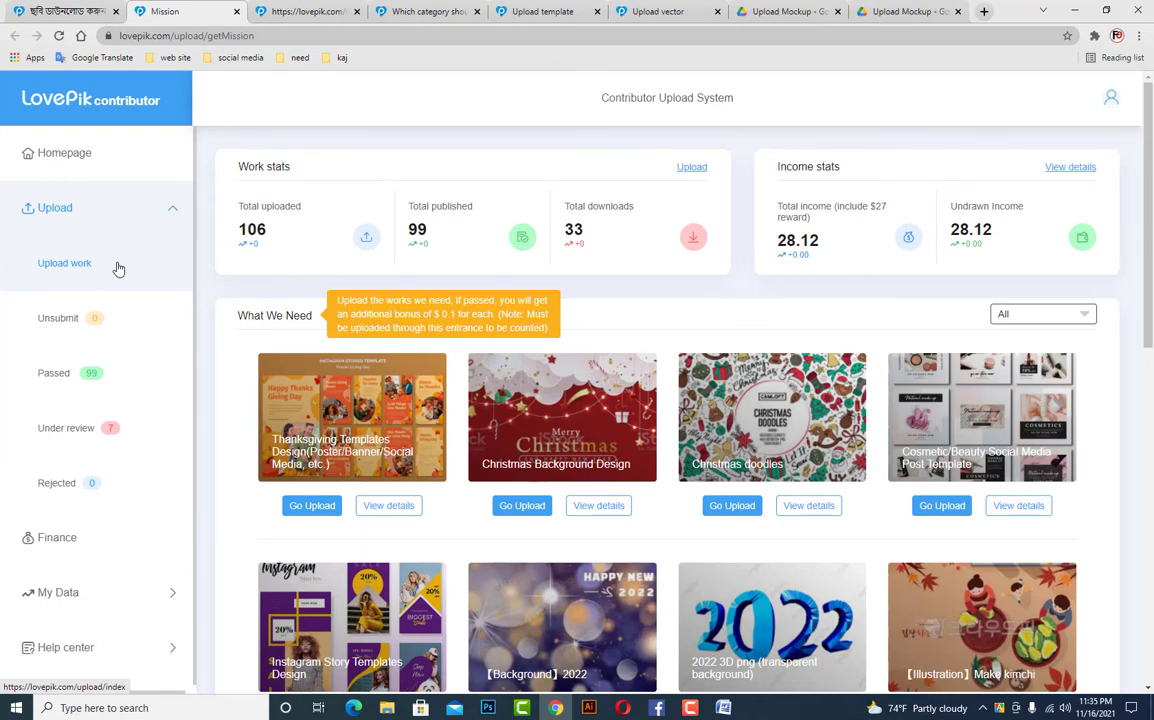
click(126, 218)
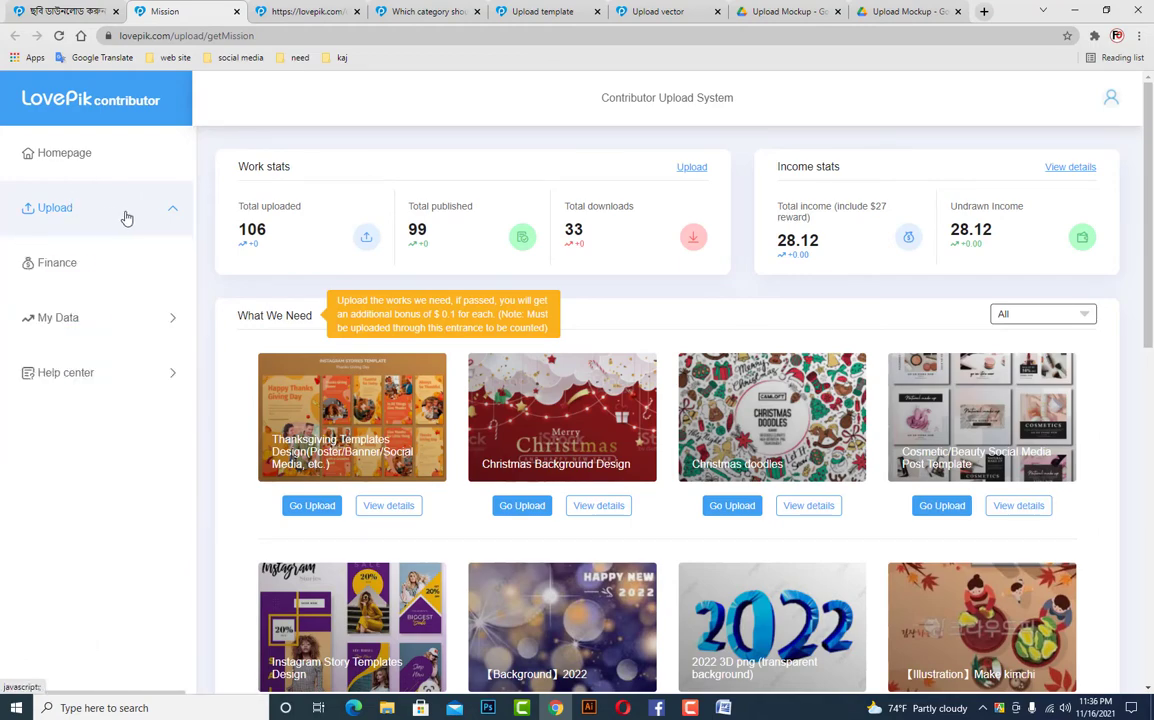
click(110, 208)
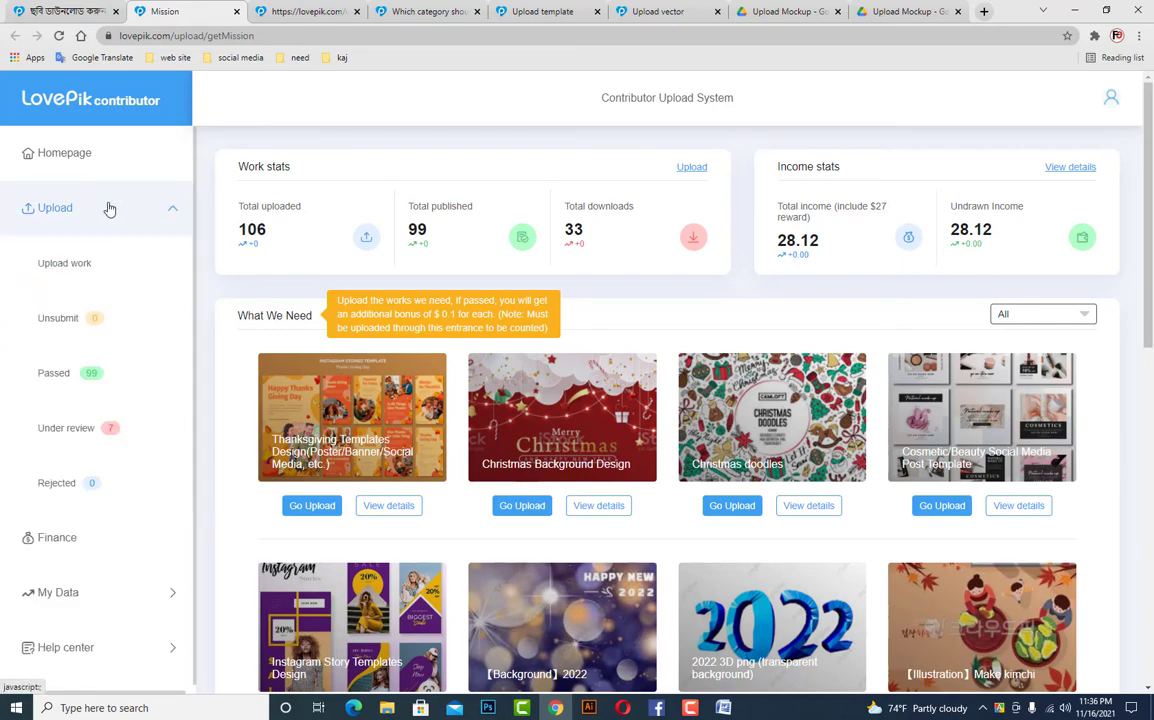
click(57, 280)
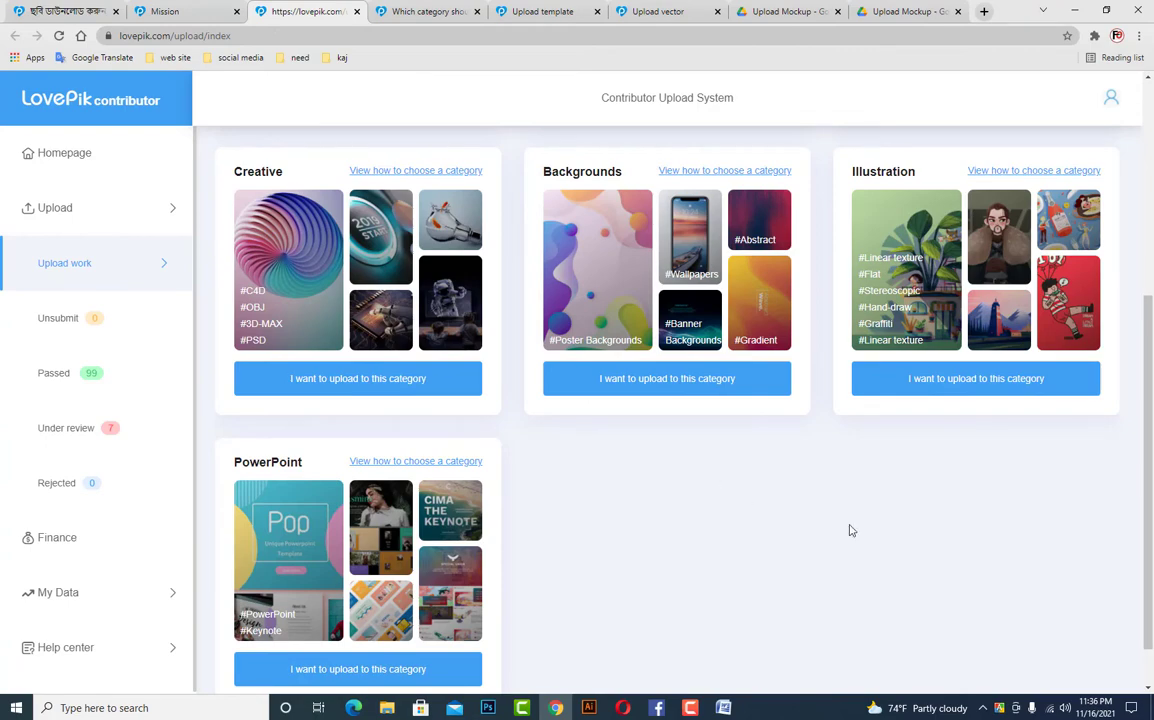
Review the categories available for upload, from Templates, Graphics and Photo through Creative, Backgrounds, Illustration and PowerPoint
scroll(845, 528, up, 5)
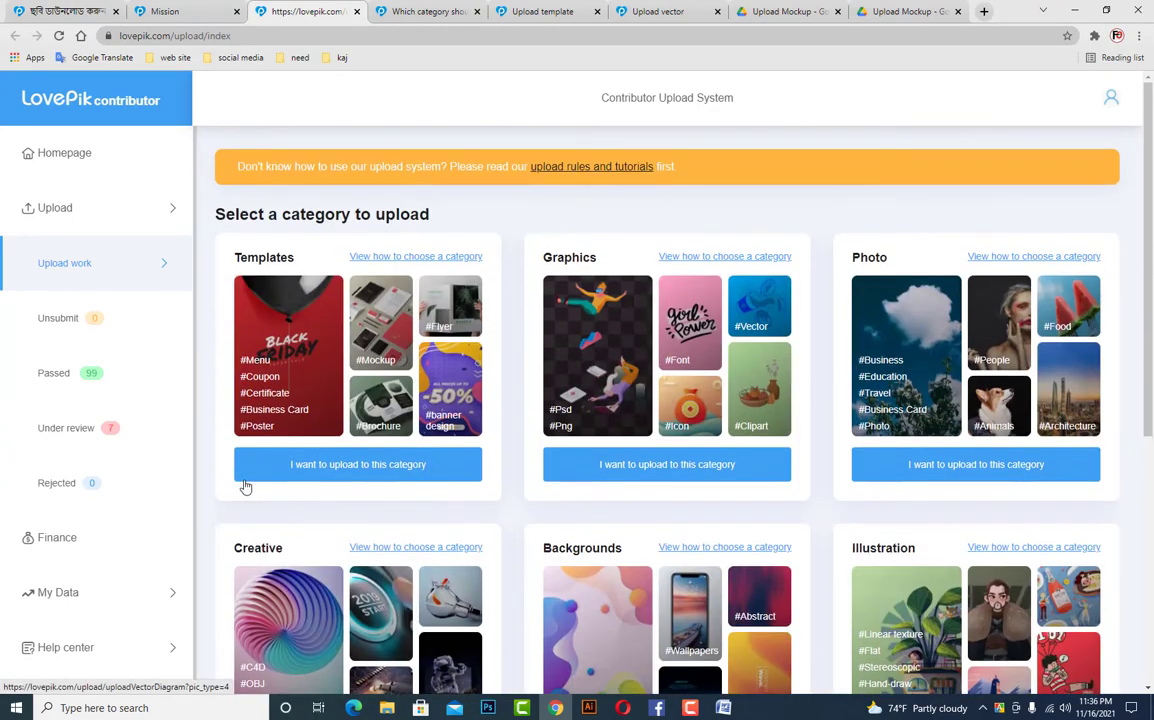
drag(235, 257, 296, 253)
drag(542, 259, 602, 245)
drag(861, 251, 889, 243)
drag(222, 558, 523, 564)
drag(609, 549, 648, 548)
scroll(909, 546, down, 3)
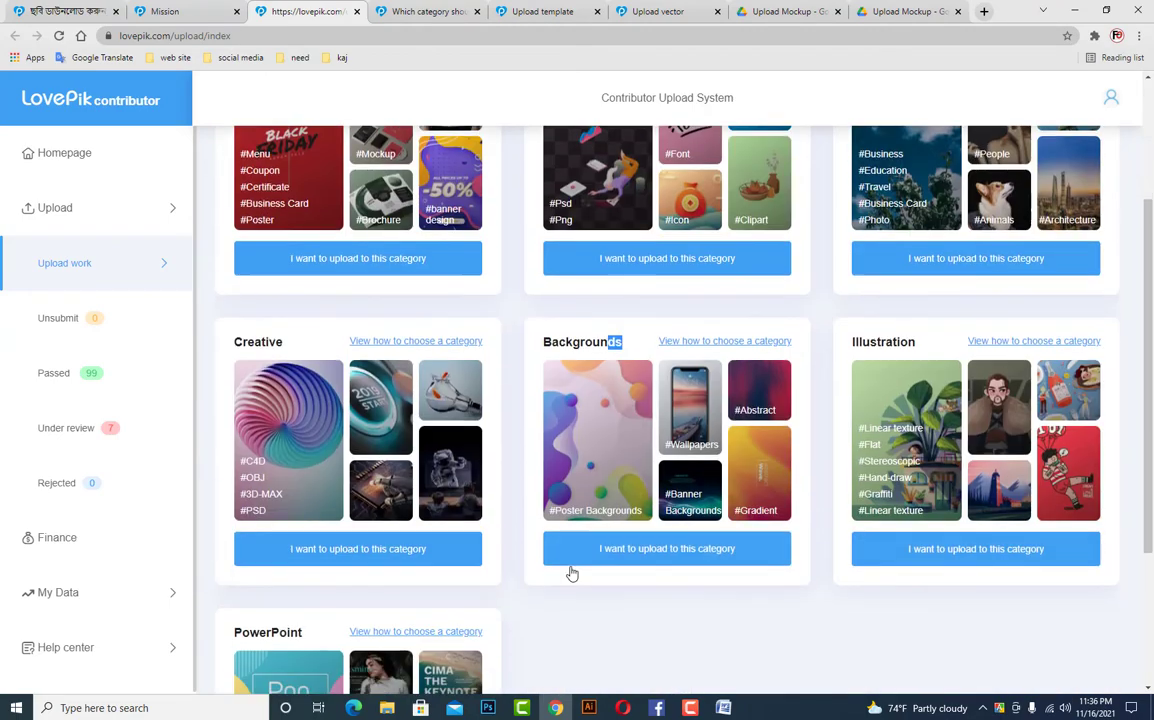
click(590, 572)
scroll(590, 572, up, 3)
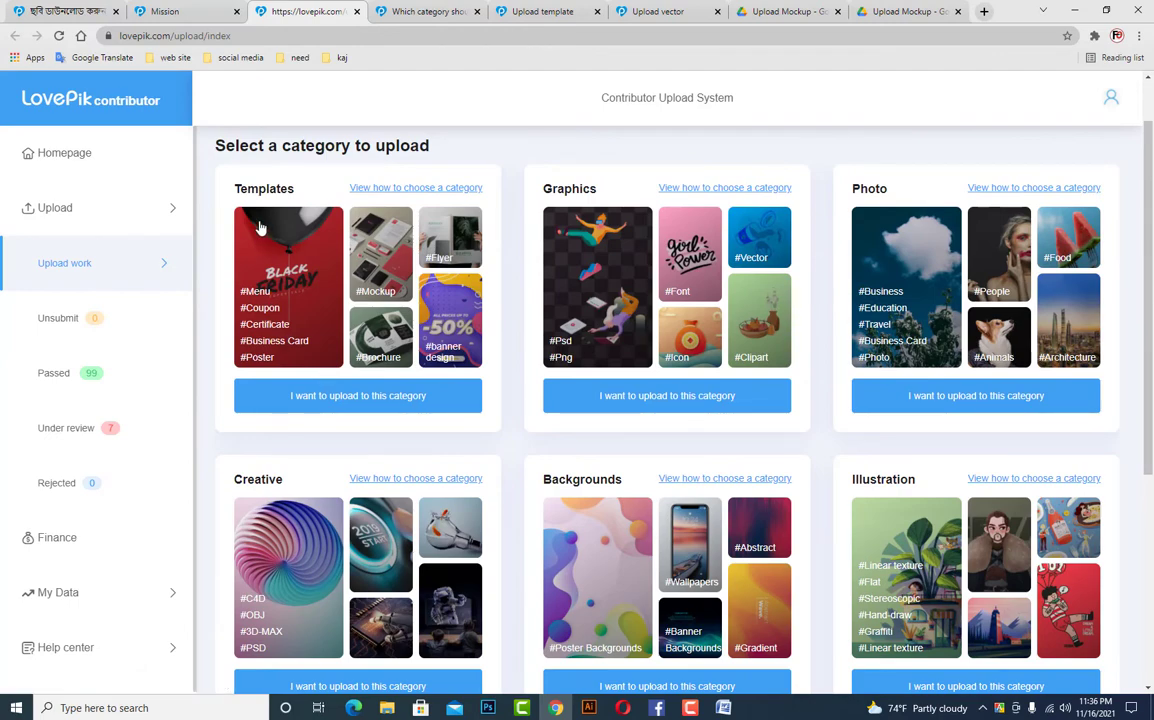
drag(228, 190, 295, 190)
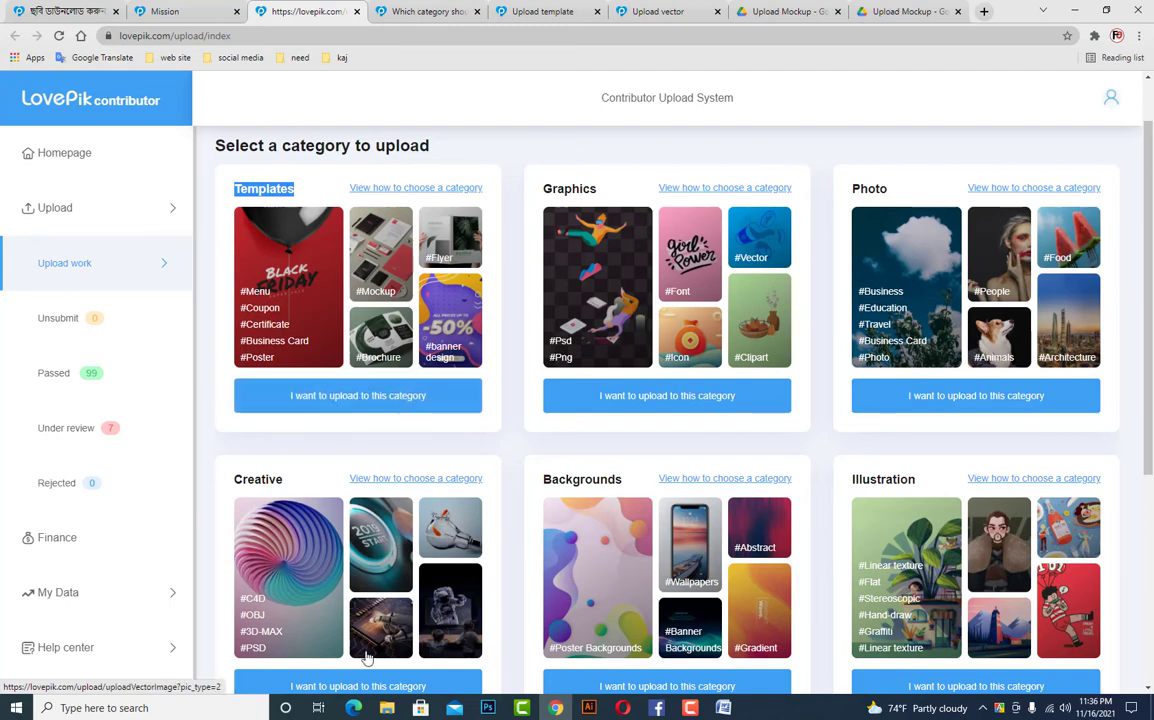
click(413, 8)
click(330, 11)
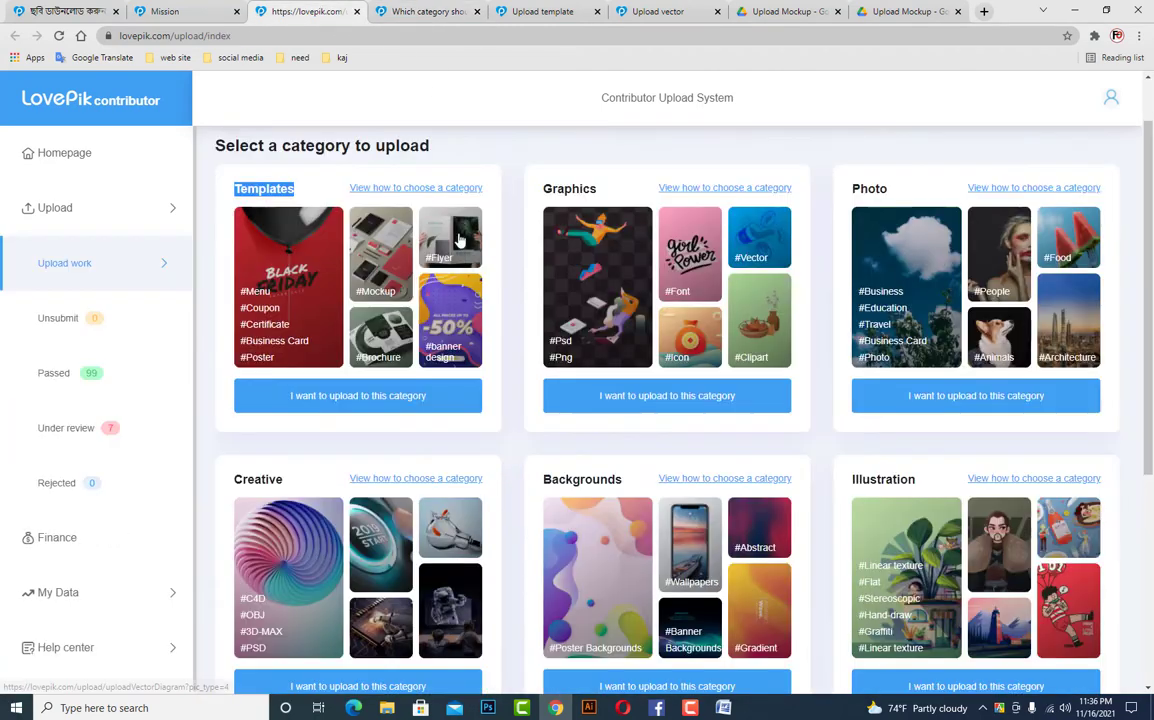
click(307, 176)
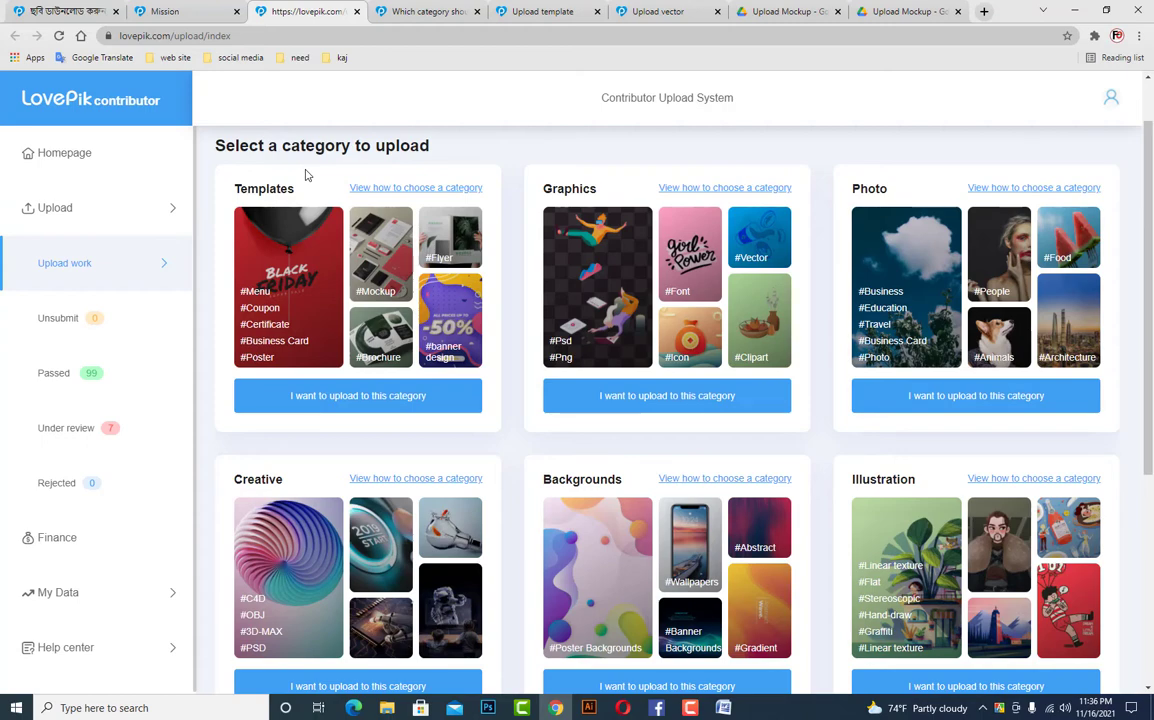
View the Templates category guide and examine its poster, flyer, brochure, social media and business card examples
click(418, 187)
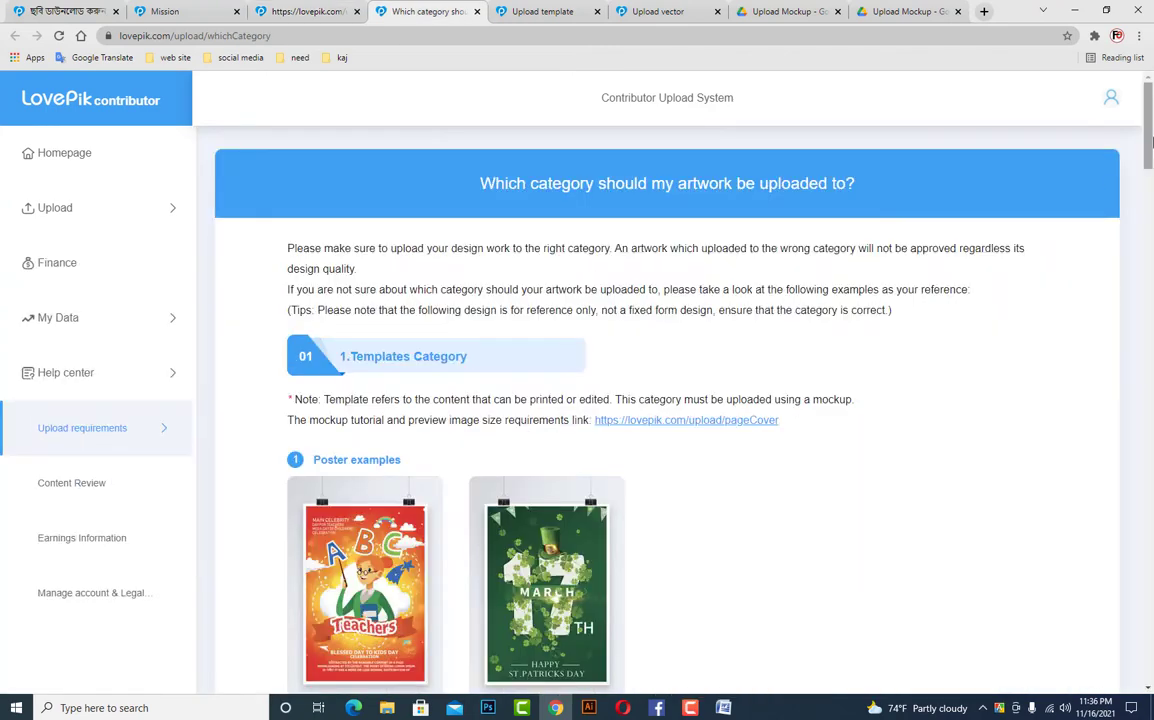
drag(1152, 137, 1152, 158)
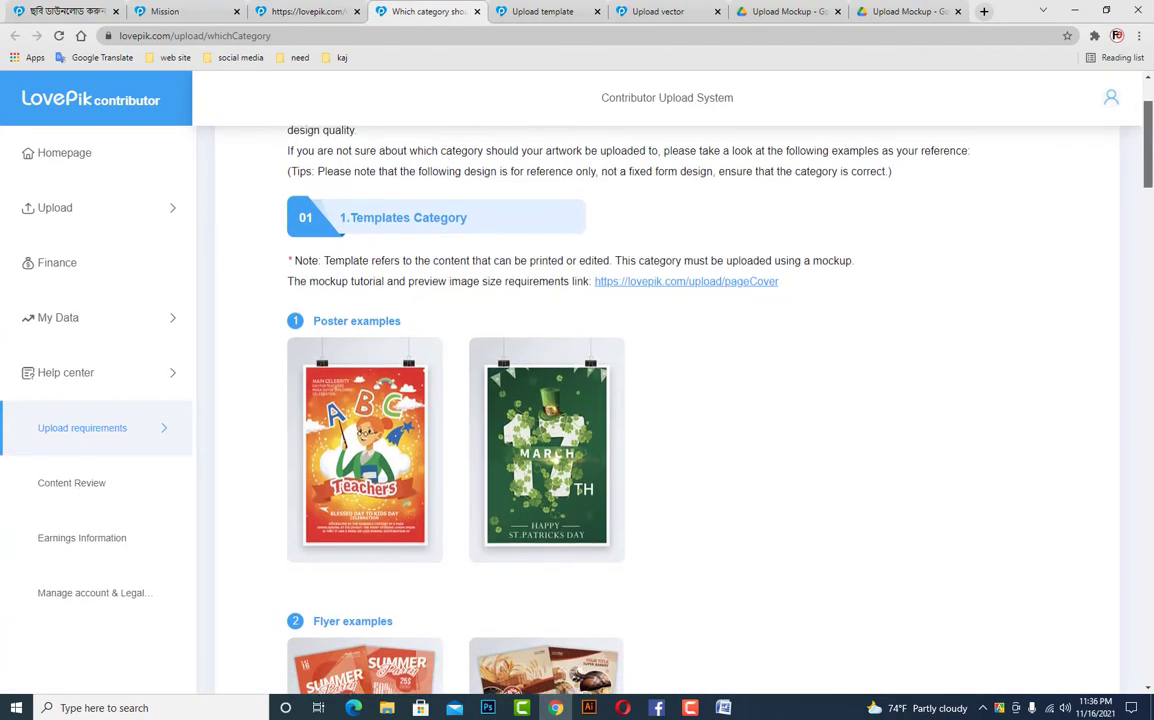
scroll(1035, 160, down, 2)
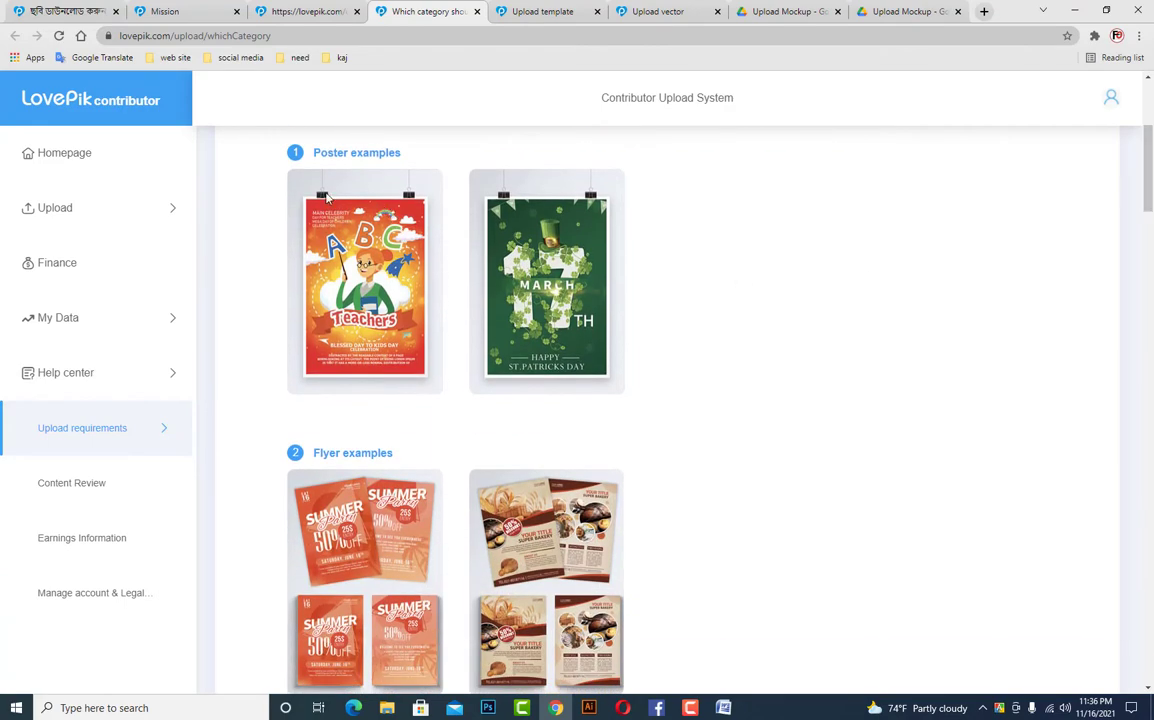
scroll(369, 460, down, 4)
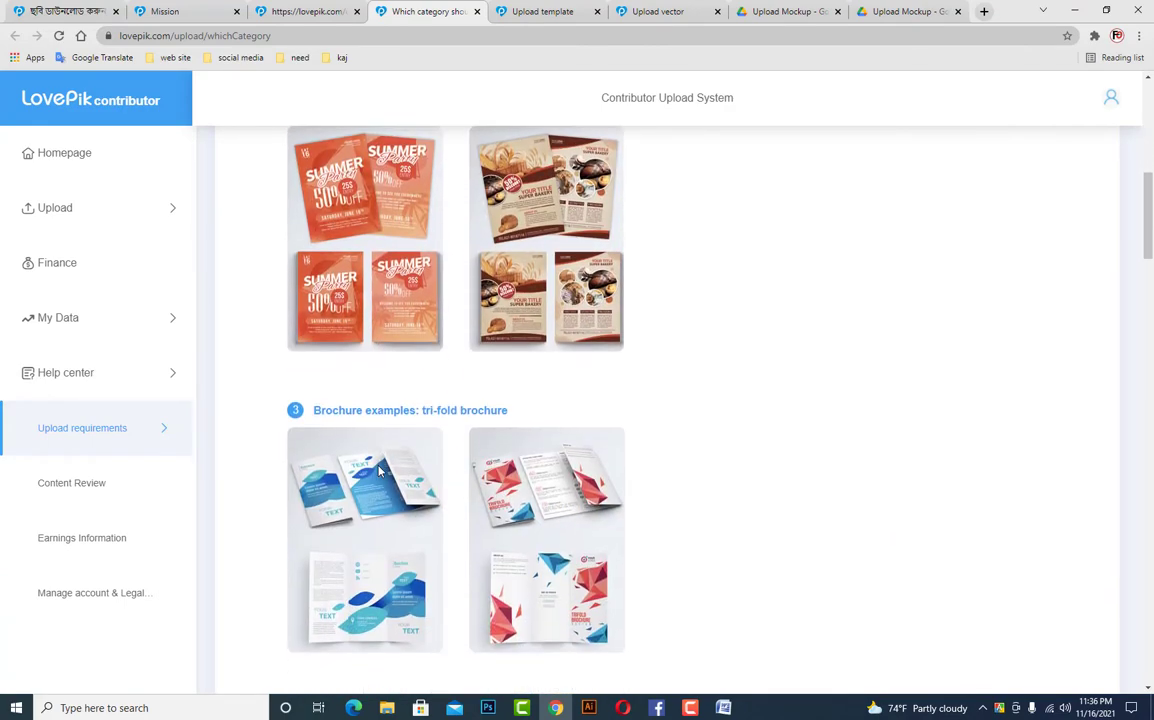
scroll(363, 428, down, 5)
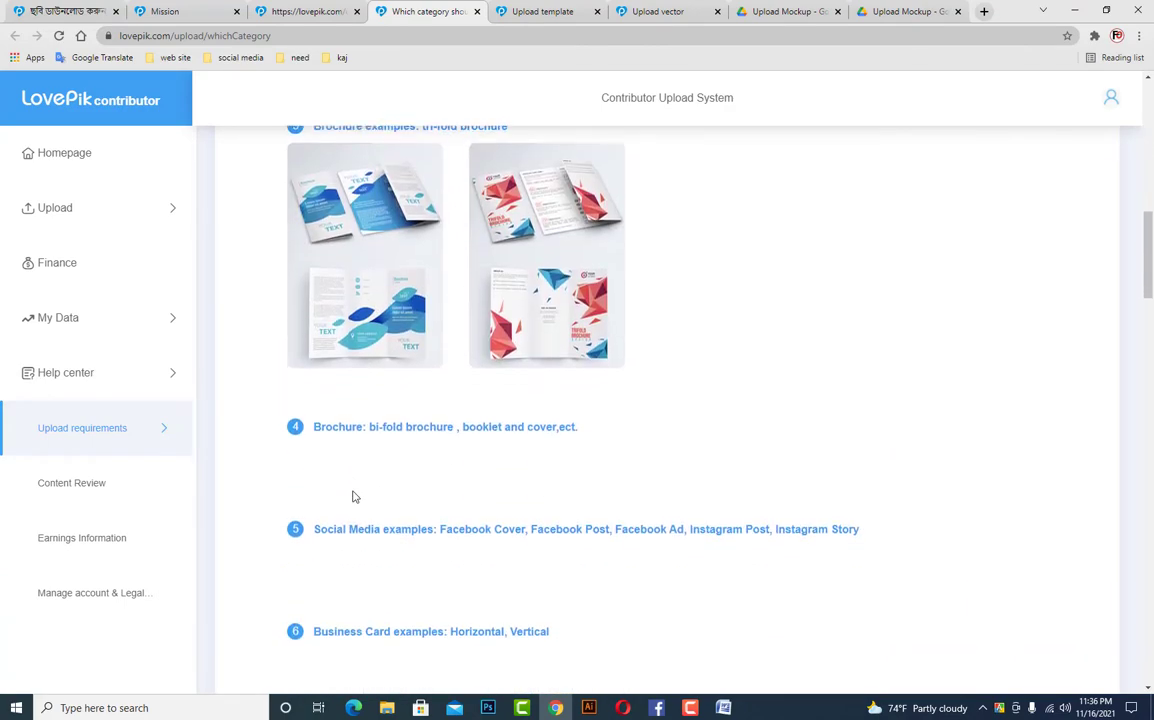
key(ctrl+shift+Tab)
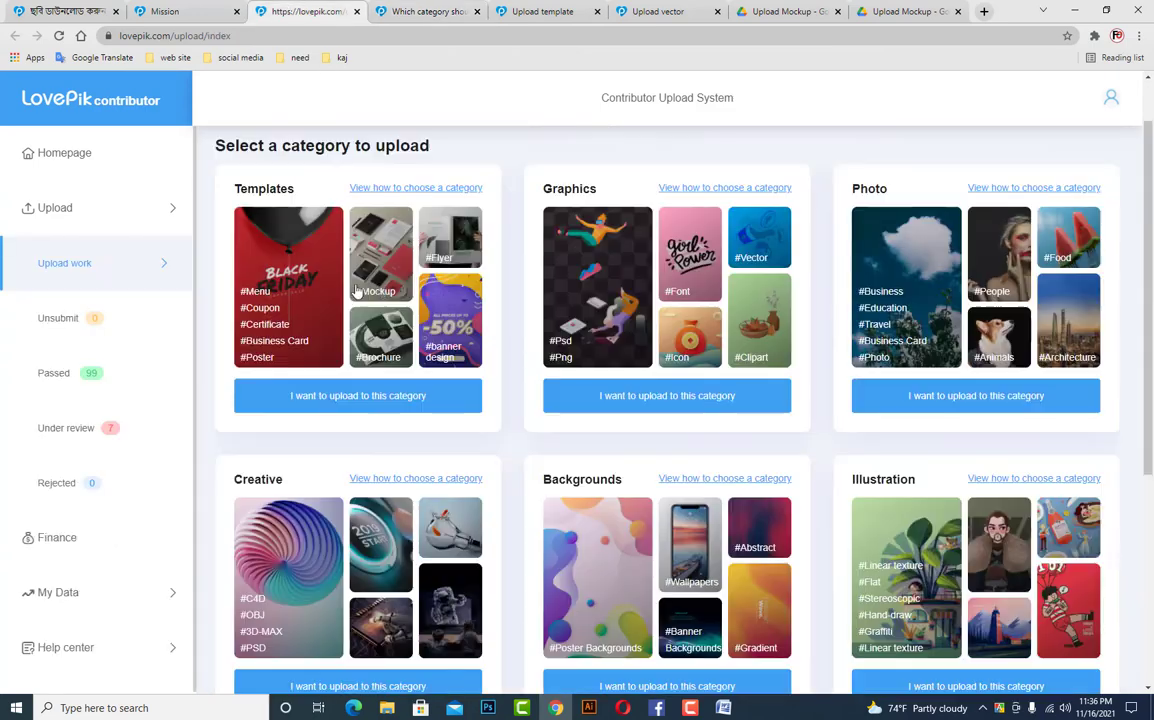
click(418, 10)
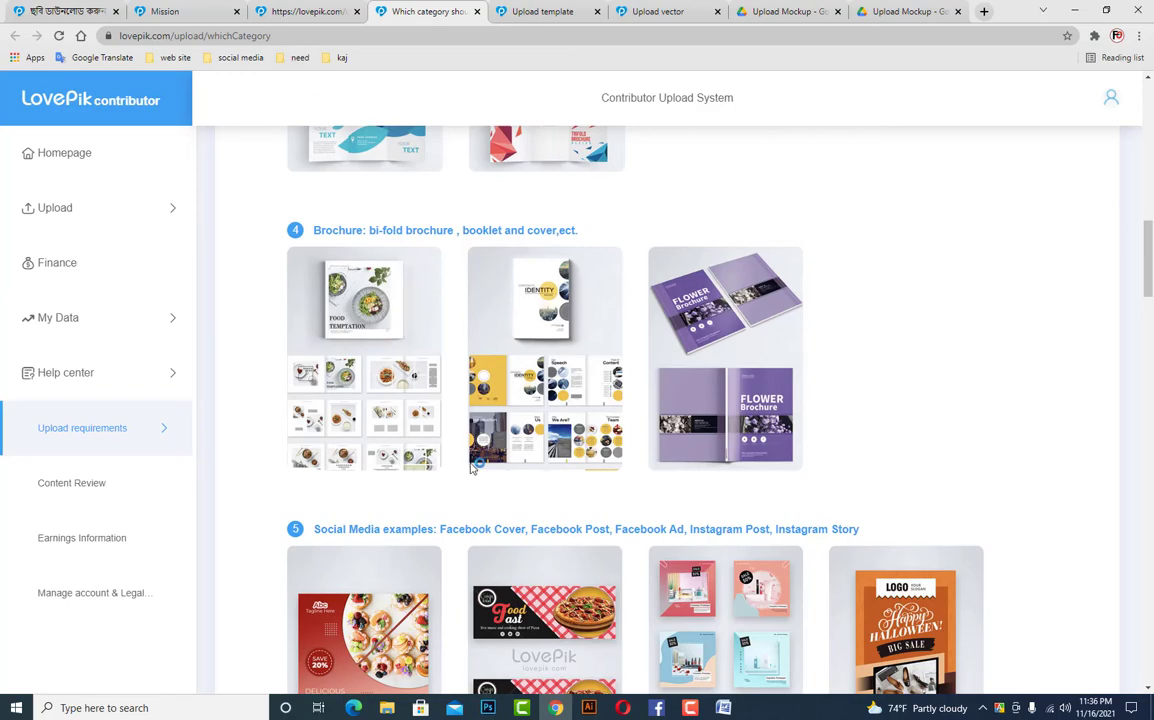
scroll(473, 467, down, 2)
scroll(480, 430, down, 2)
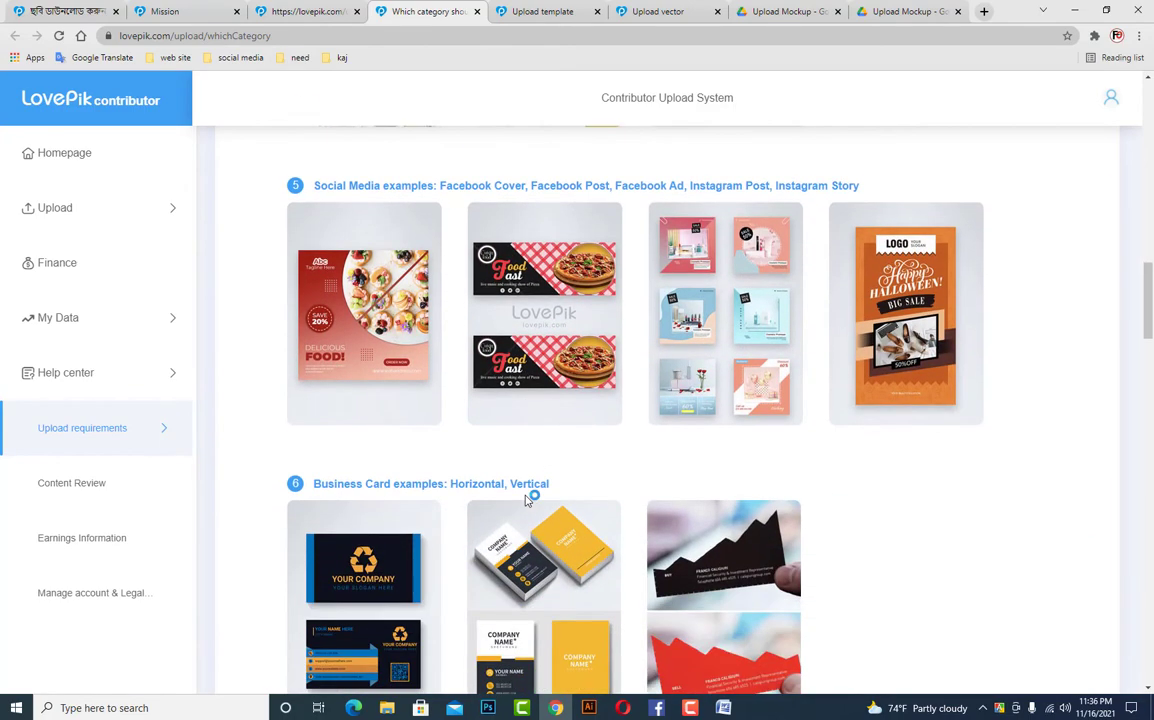
click(588, 708)
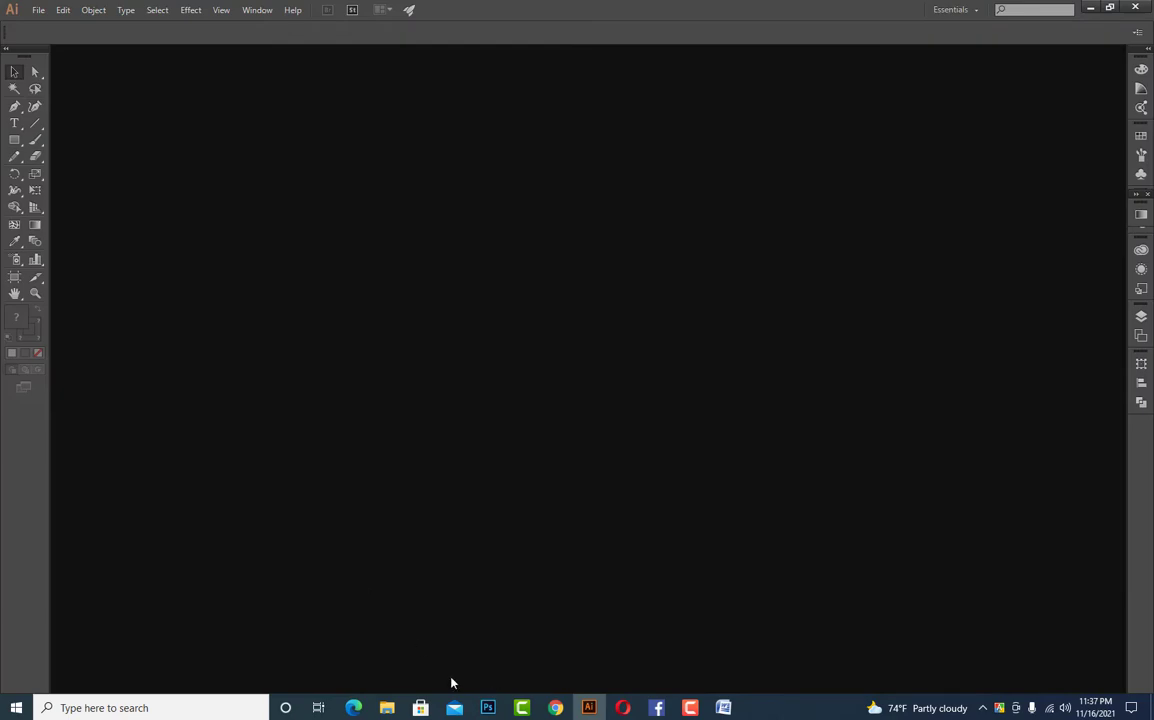
click(555, 708)
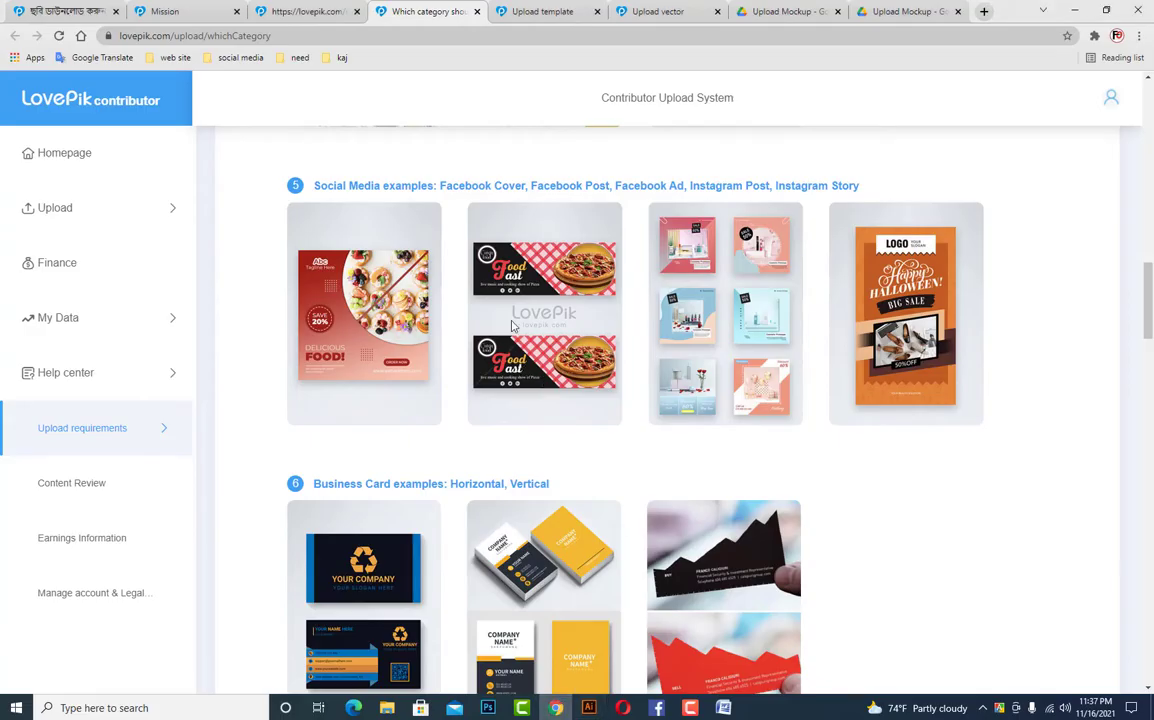
Start a new upload from the Templates category and choose Templates as the main category
click(265, 11)
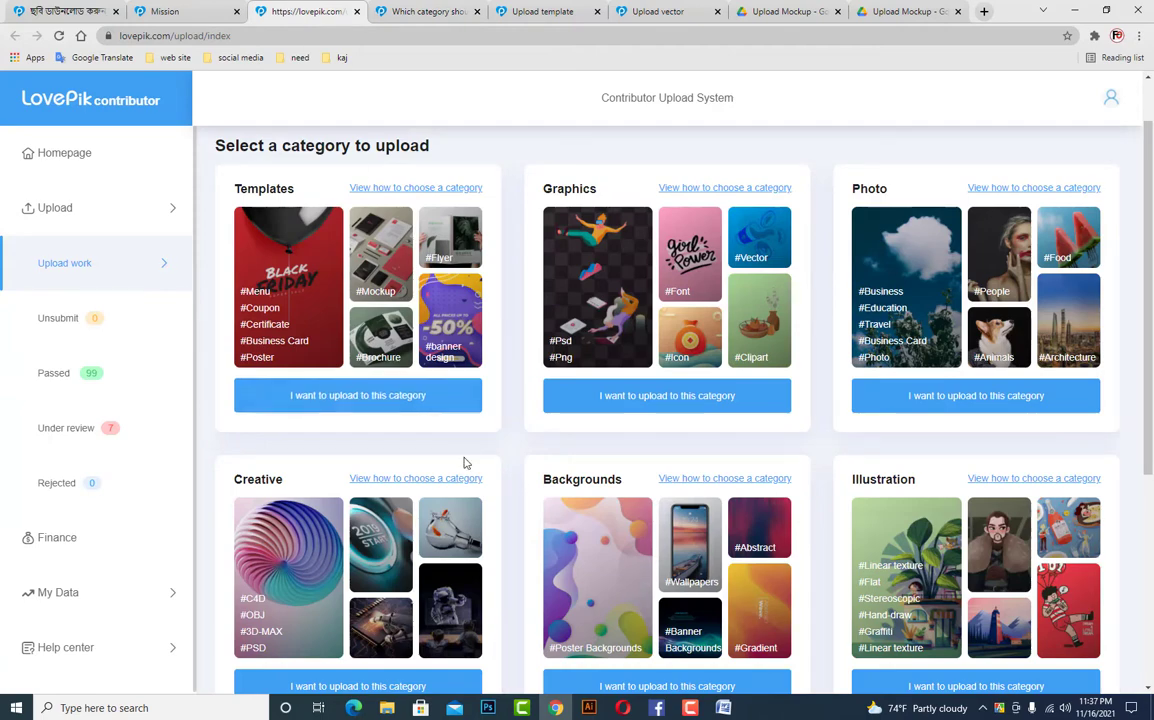
click(322, 395)
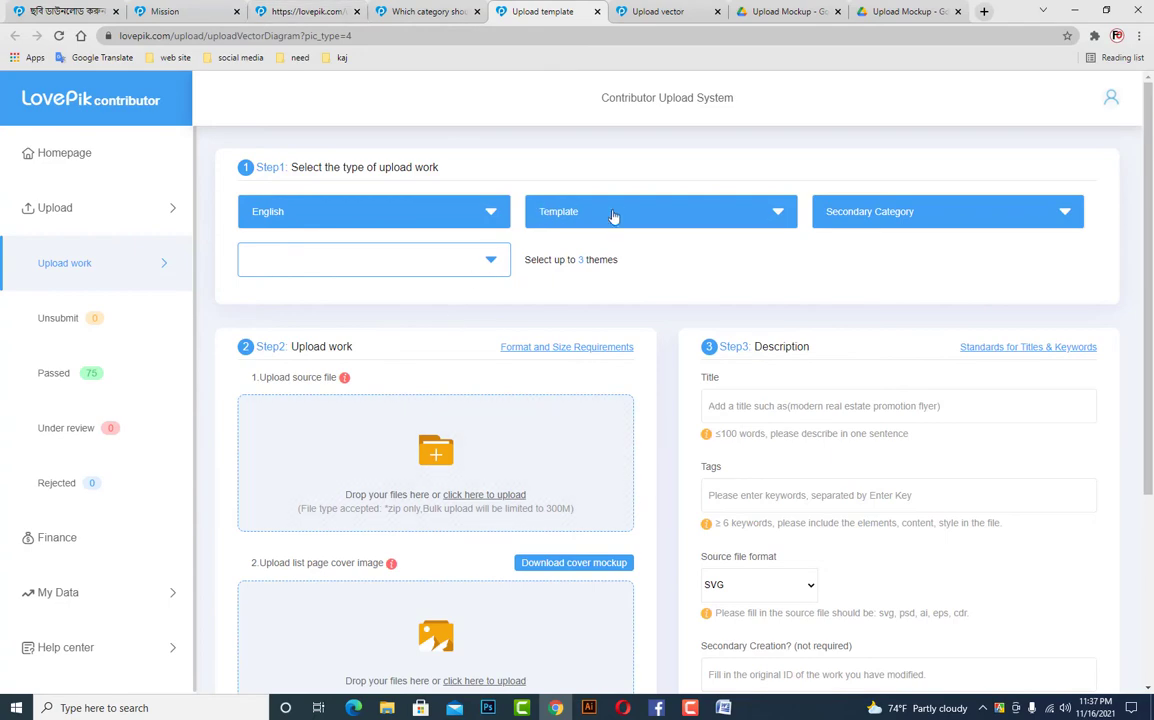
click(562, 210)
click(572, 253)
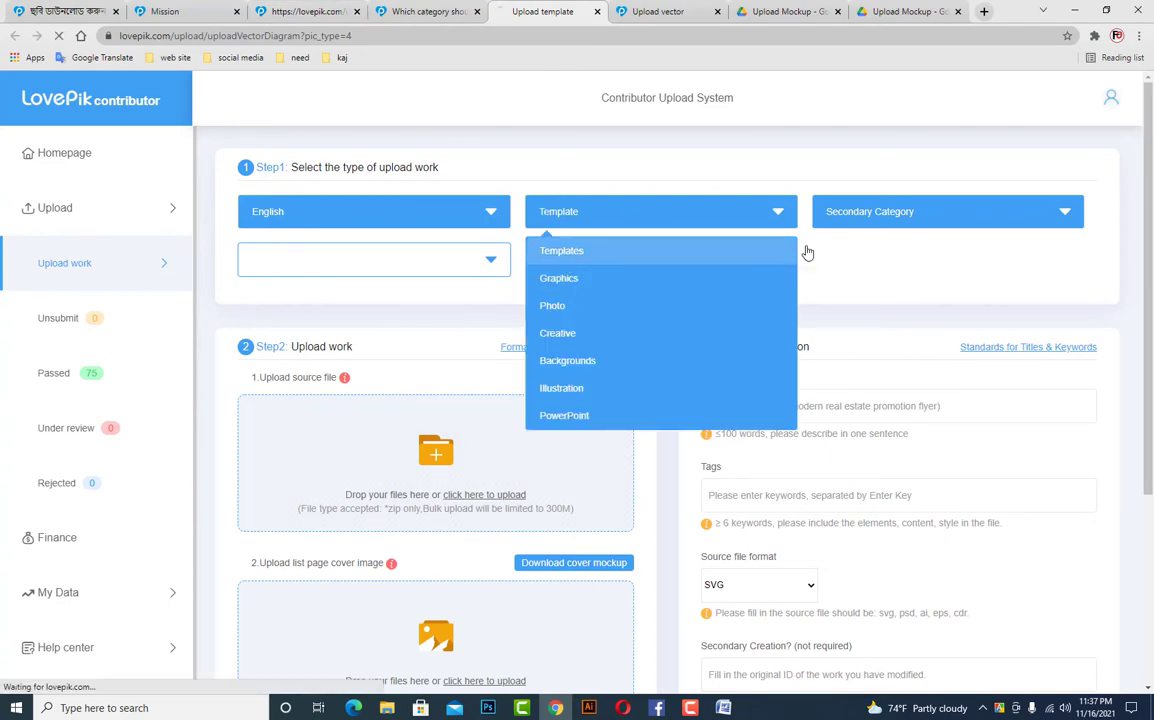
Set the secondary category of the template upload to Flyer
click(863, 221)
click(866, 213)
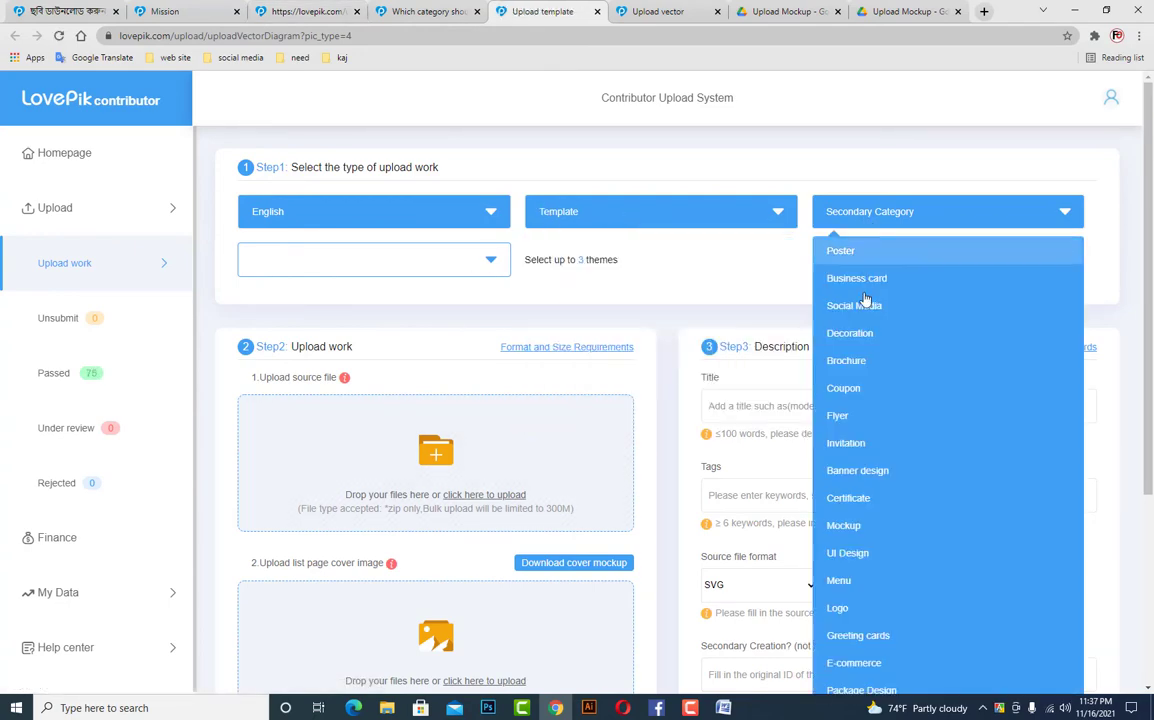
click(862, 277)
click(870, 218)
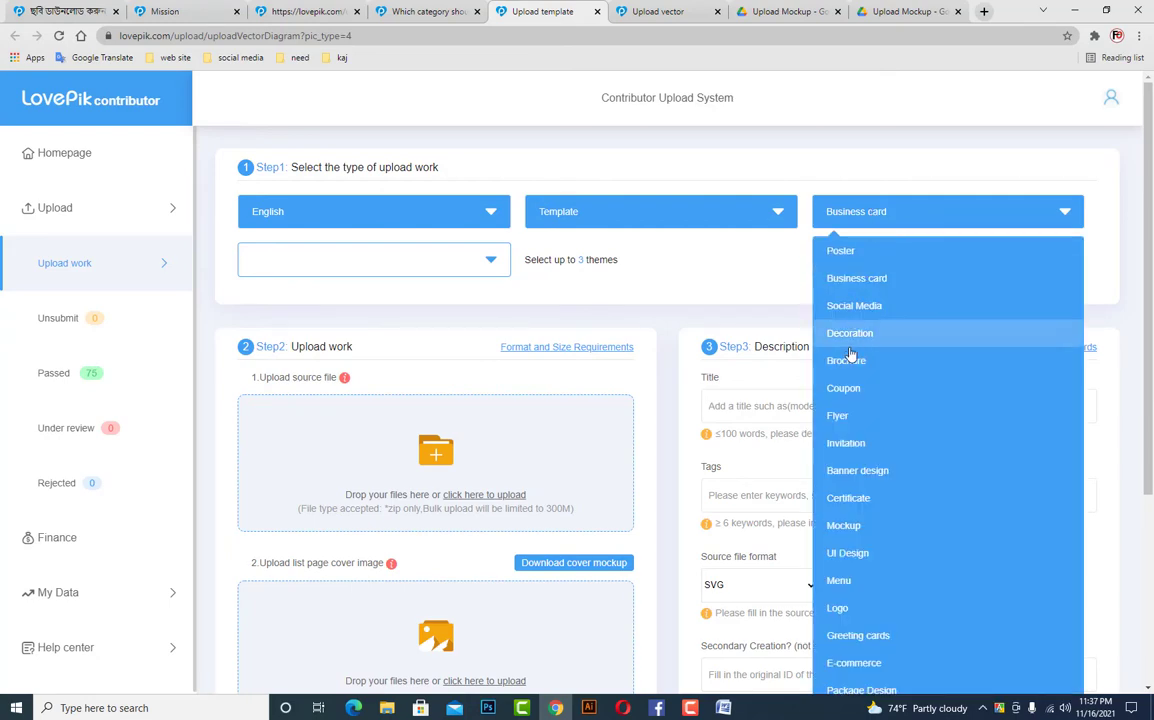
click(856, 420)
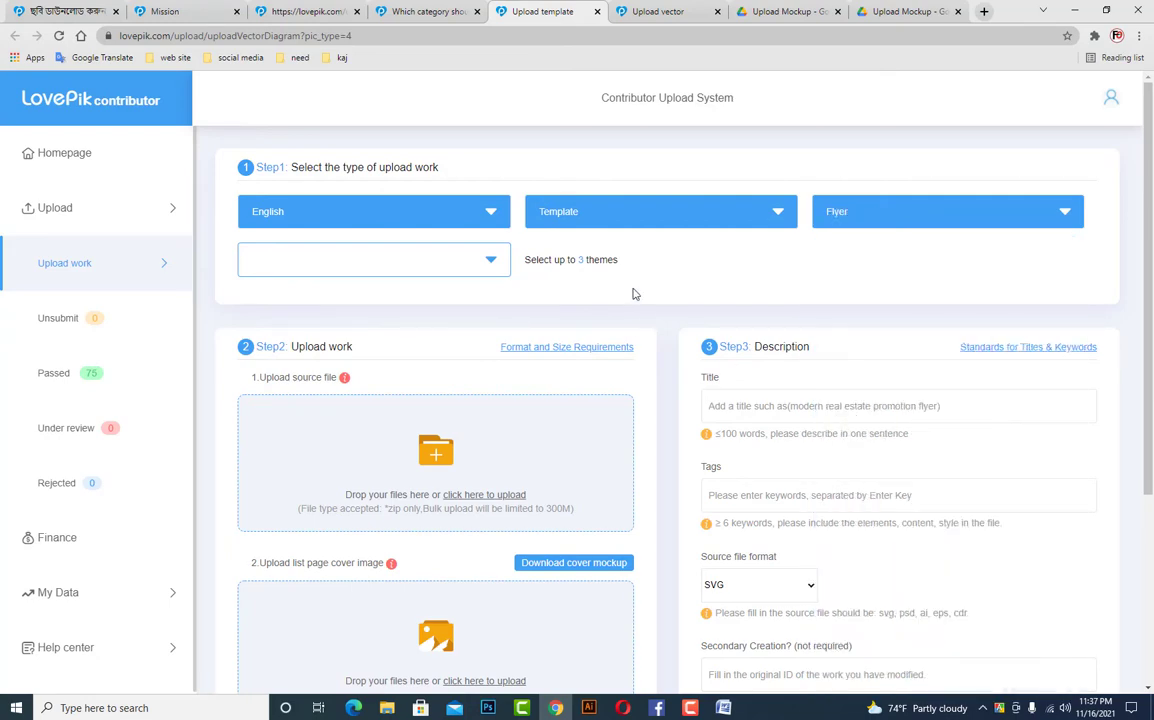
Add travel and medical as themes for the flyer upload
click(470, 259)
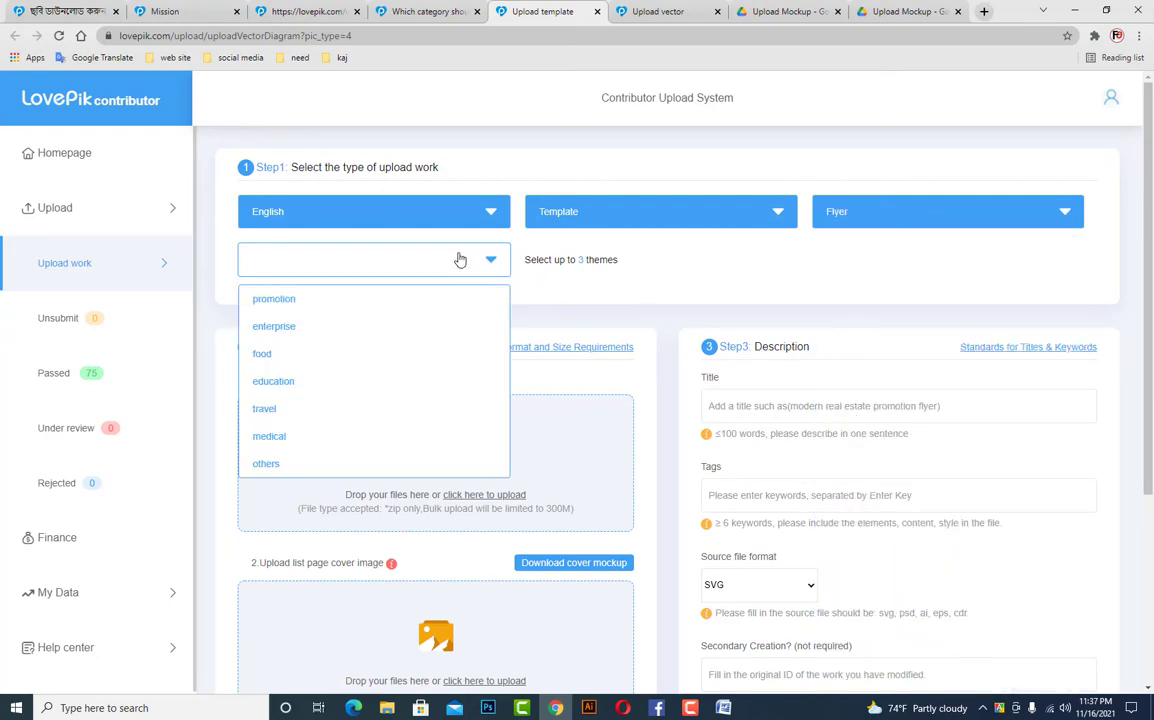
click(278, 408)
click(330, 274)
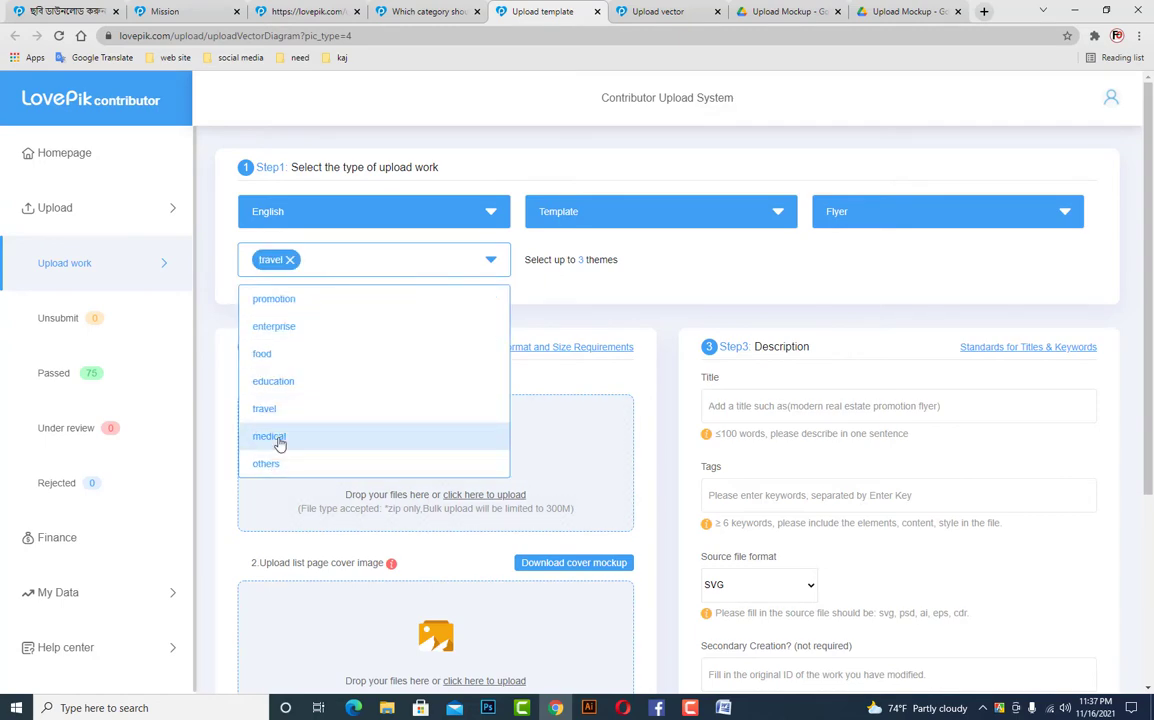
click(280, 441)
Examine the upload areas for the source file, list page cover image and detail page image
scroll(608, 385, down, 2)
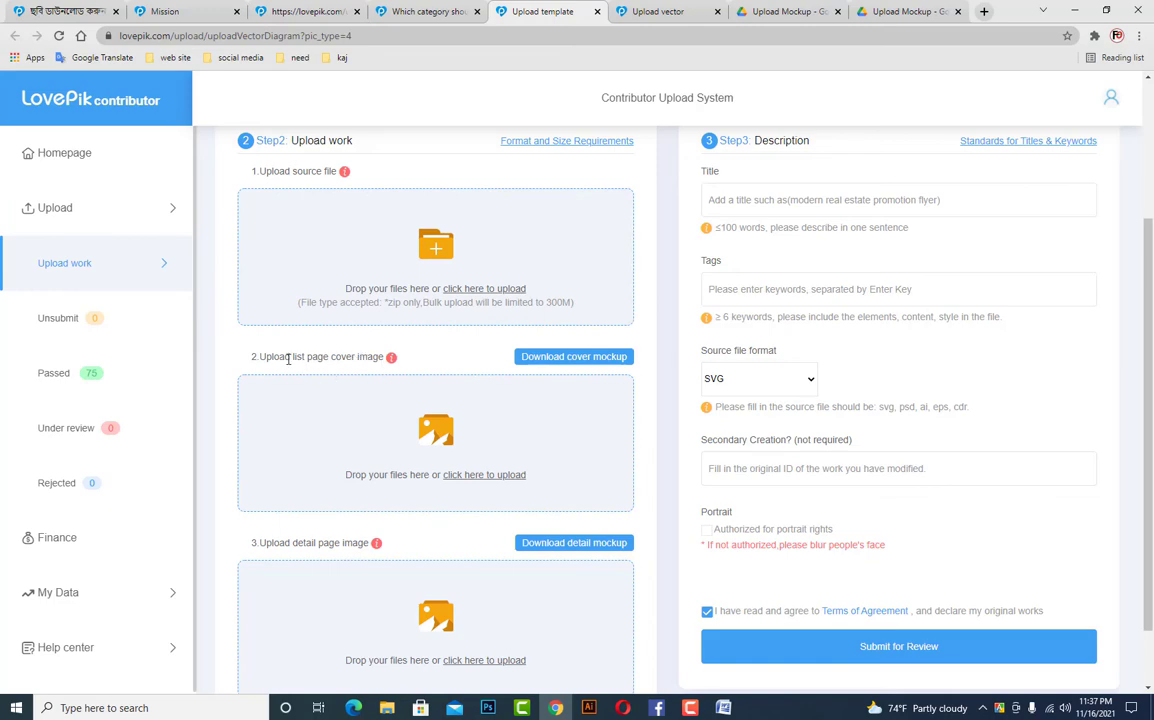
drag(288, 356, 318, 357)
drag(294, 543, 317, 543)
click(221, 487)
drag(244, 355, 282, 387)
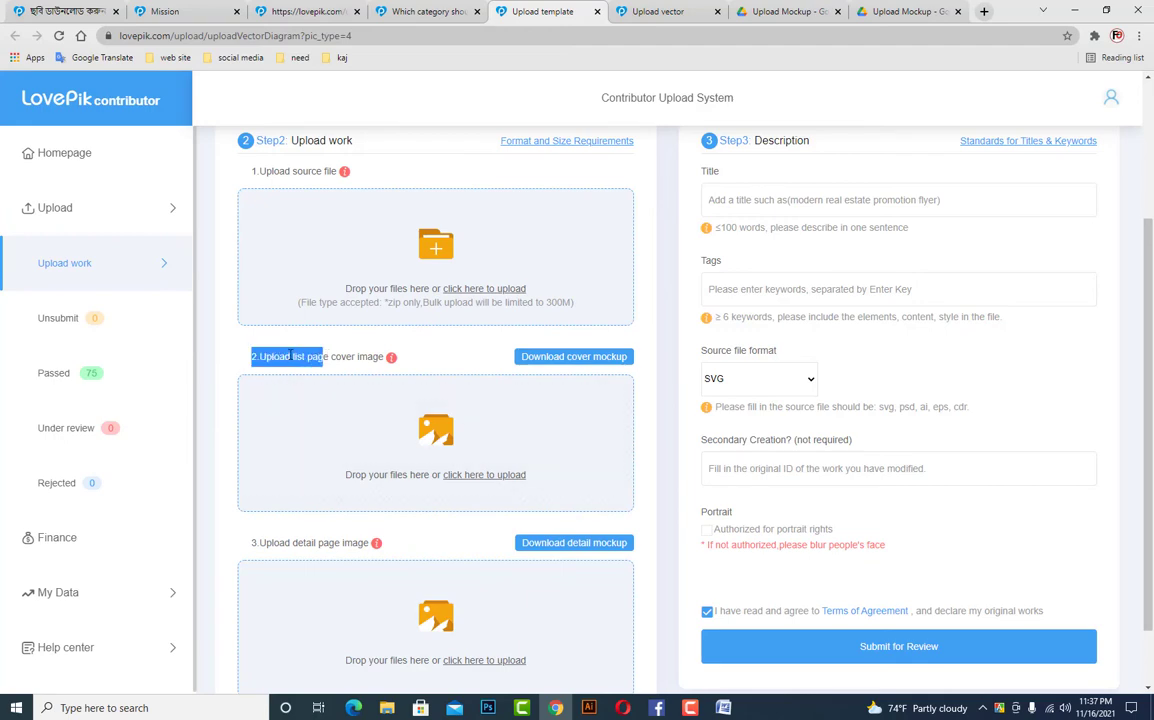
click(290, 356)
drag(294, 545, 300, 546)
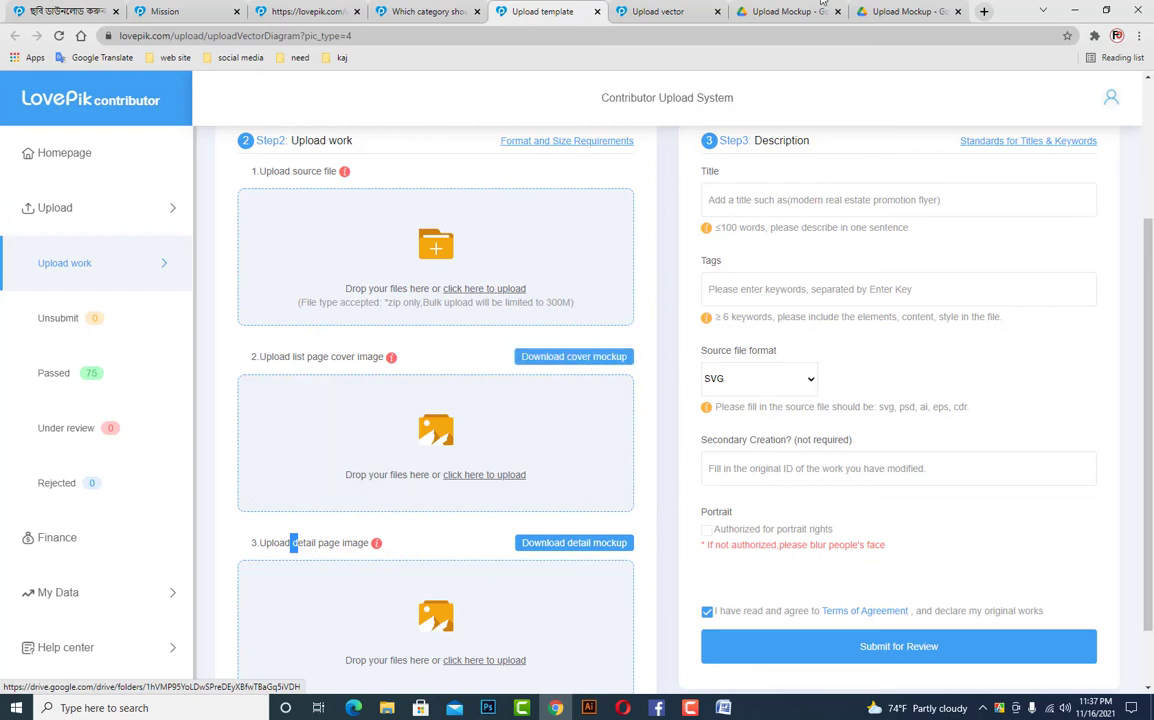
Follow the cover mockup download link to the shared Upload Mockup folder and open its Flyer folder
click(594, 361)
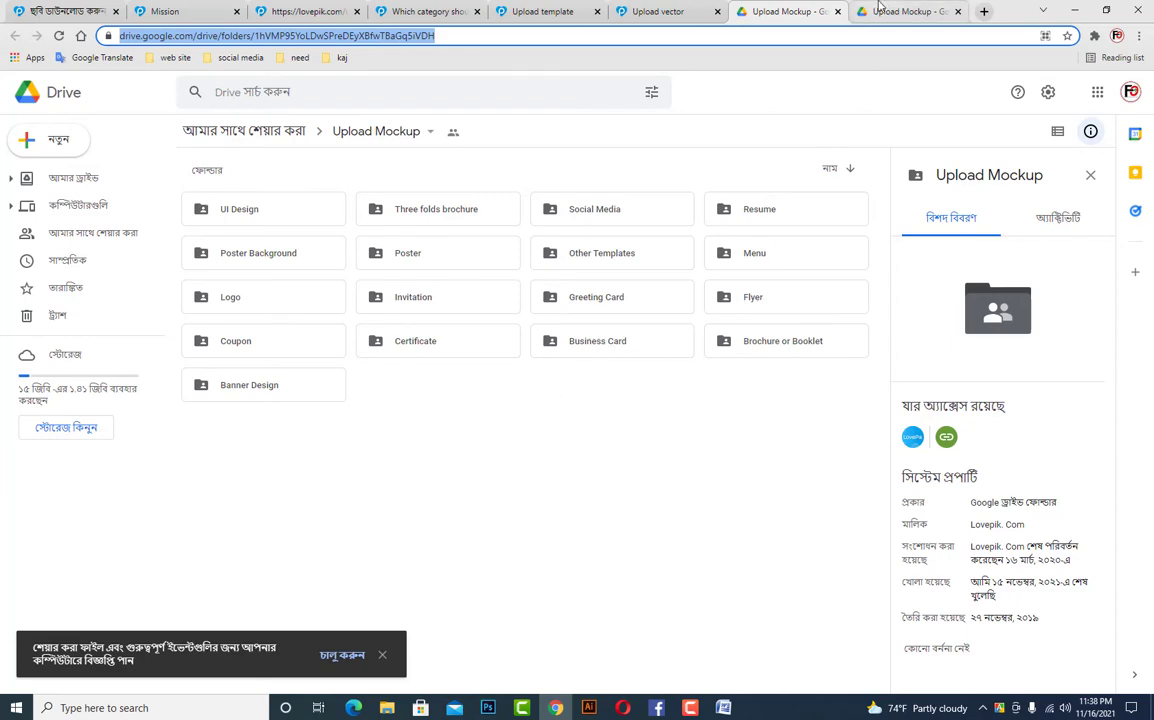
key(ctrl+Tab)
double_click(760, 300)
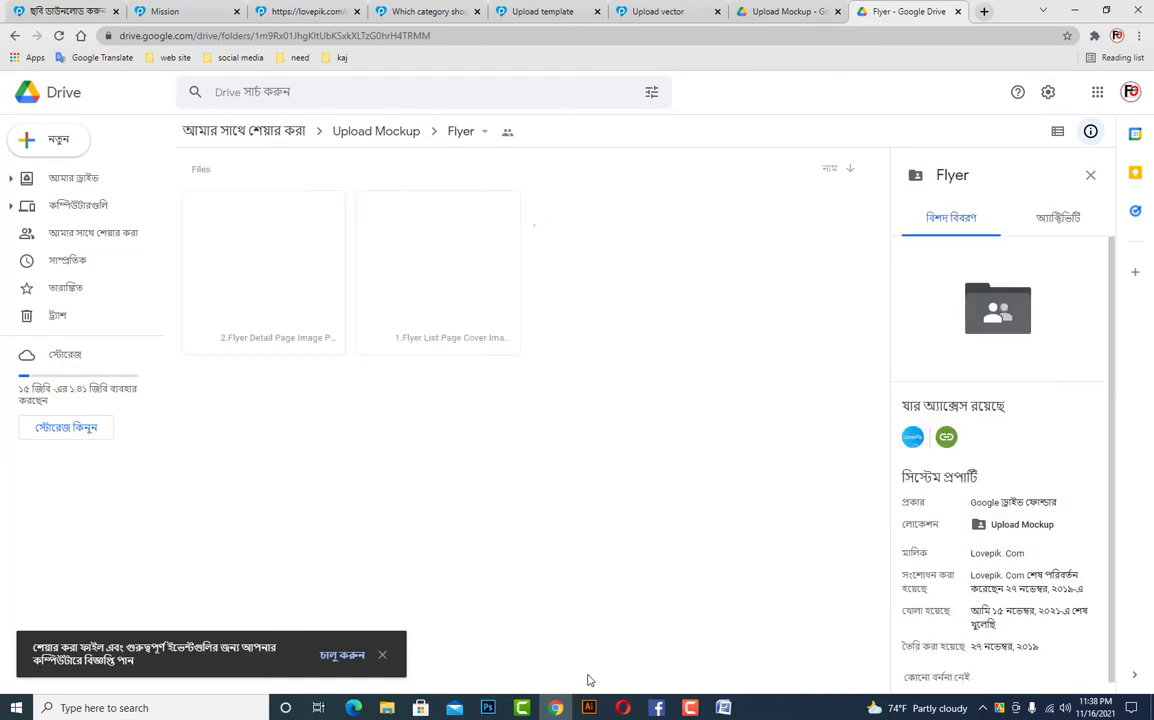
Select the mockup file 2.Flyer Detail Page Image Proto.psd in the Flyer folder
drag(564, 388, 210, 274)
click(357, 540)
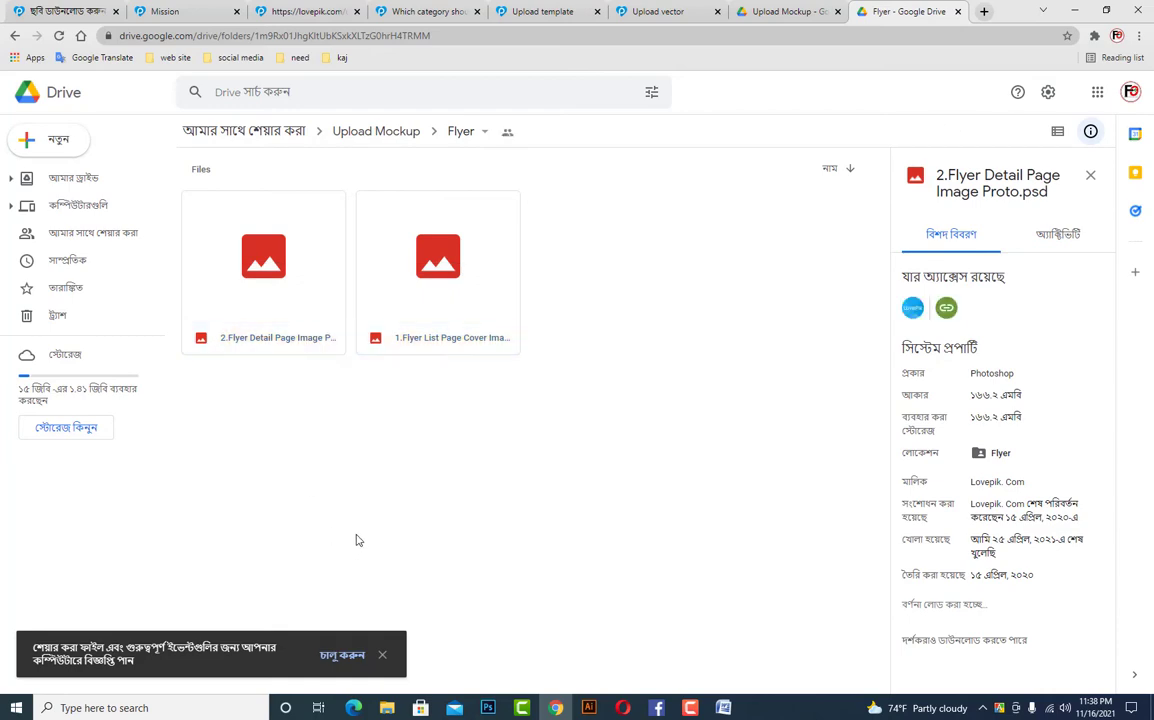
click(245, 345)
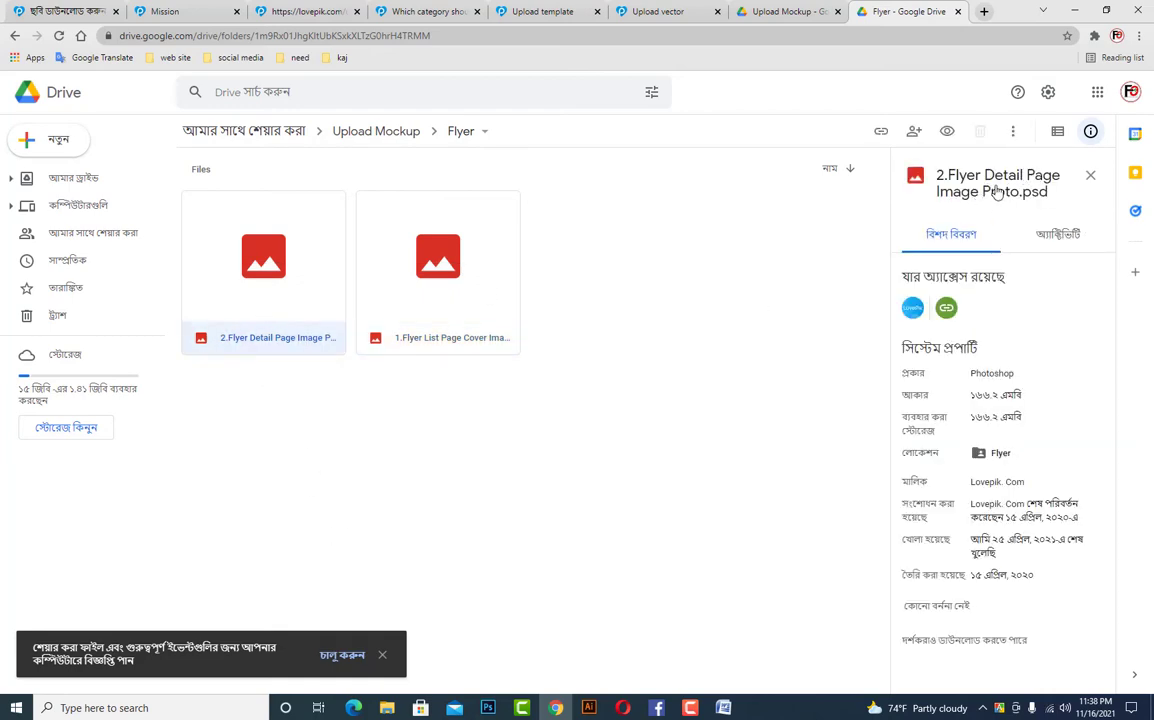
Examine the list page cover and detail page mockup files in the Flyer folder
click(430, 345)
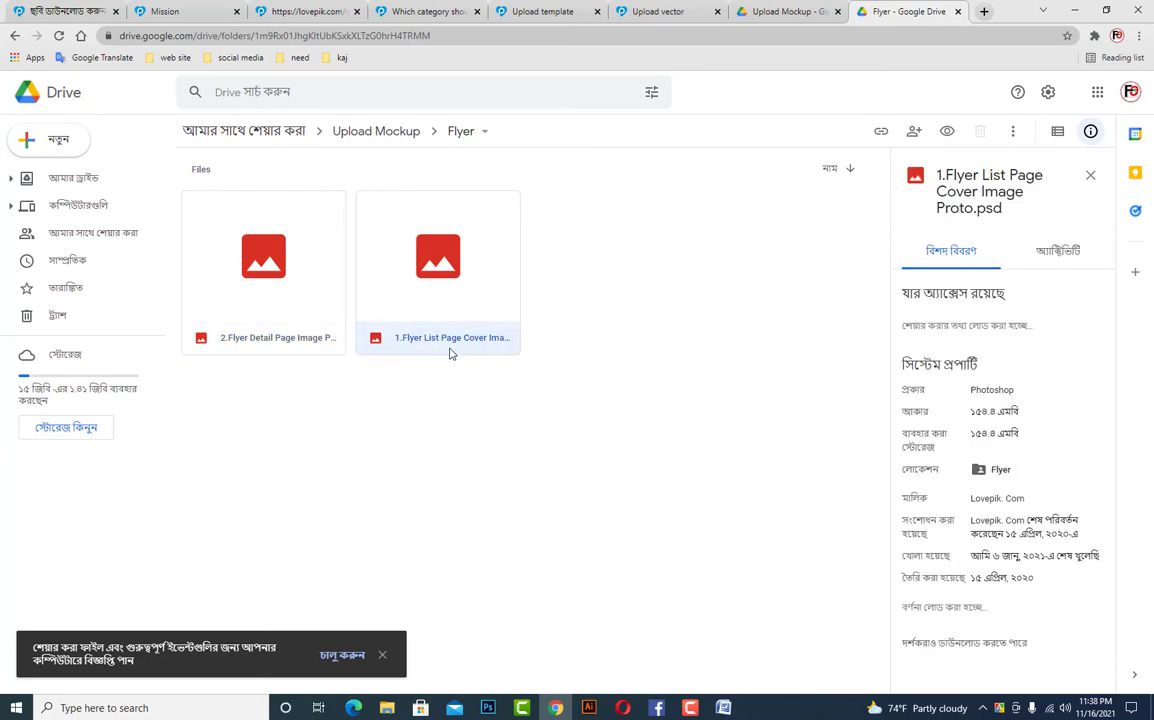
drag(471, 430, 300, 315)
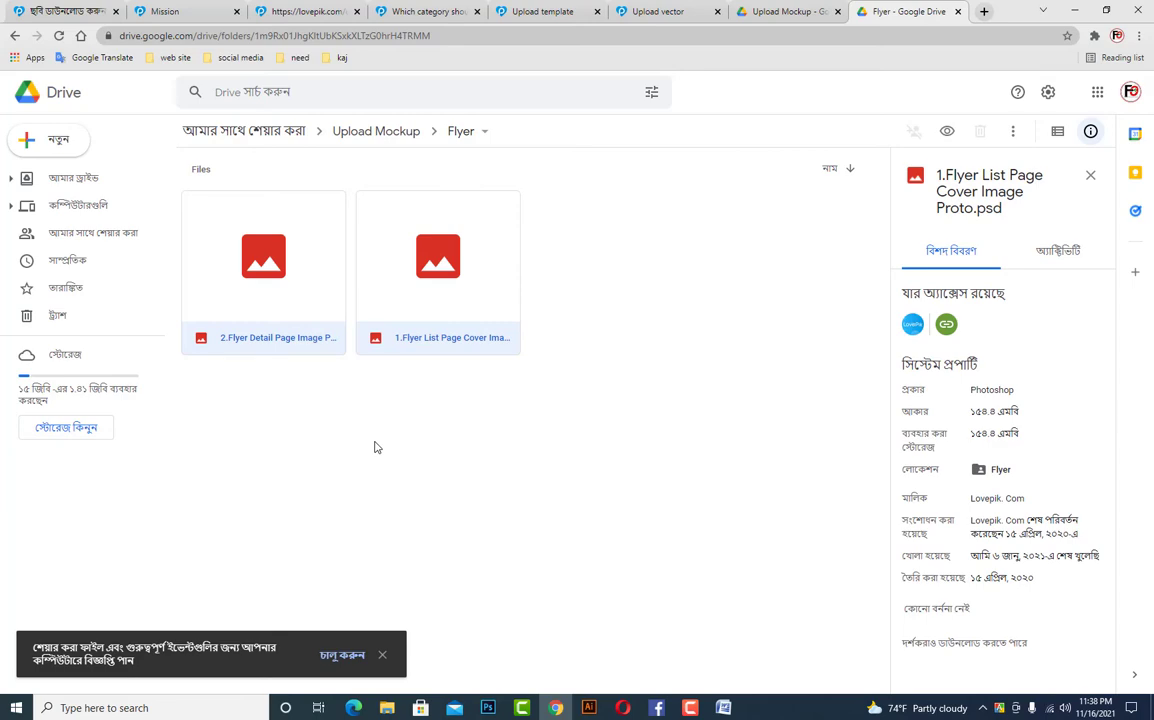
click(433, 428)
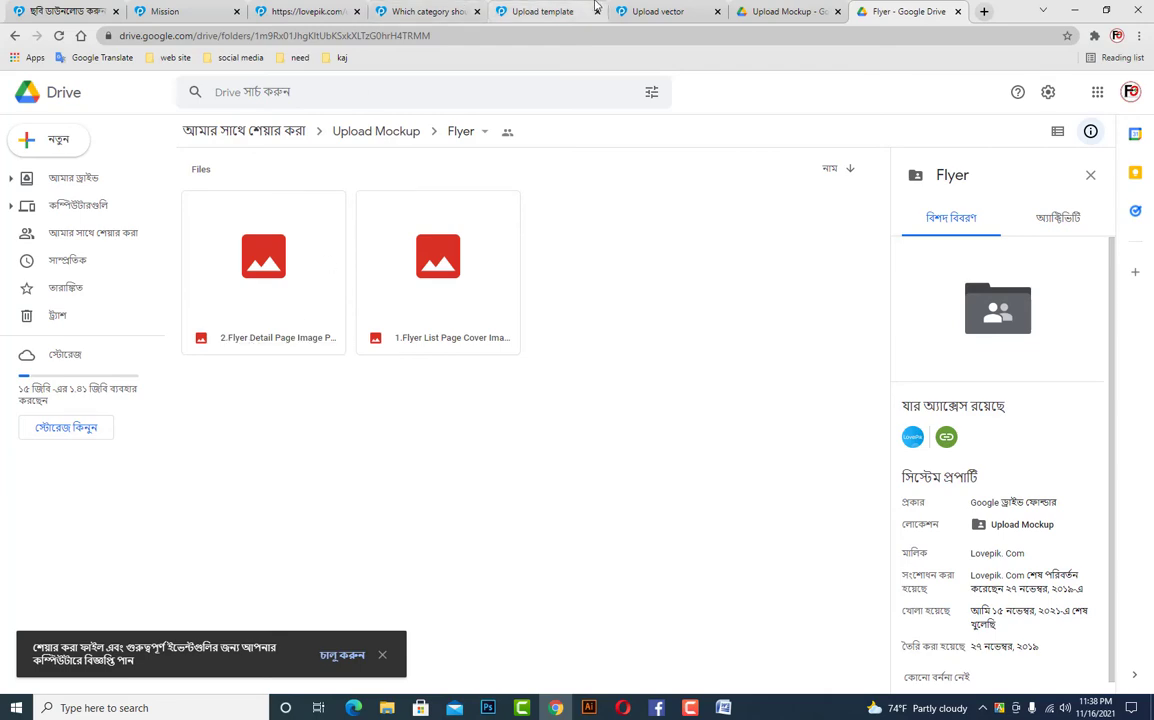
click(422, 10)
click(543, 10)
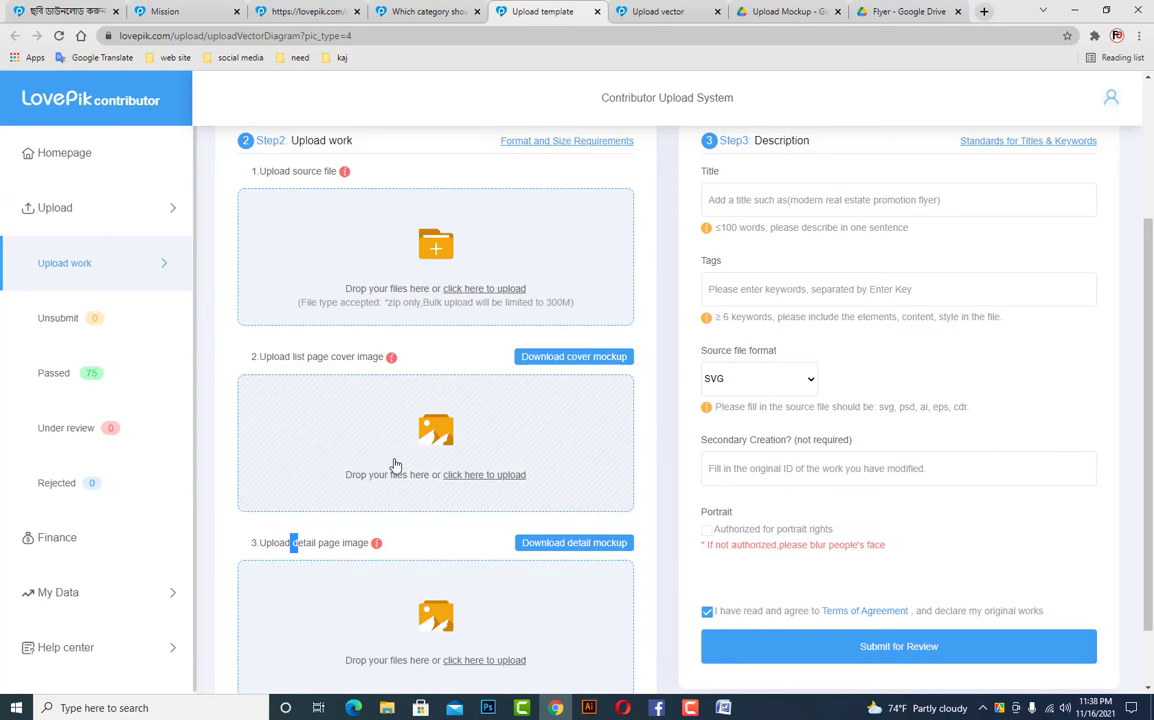
click(445, 461)
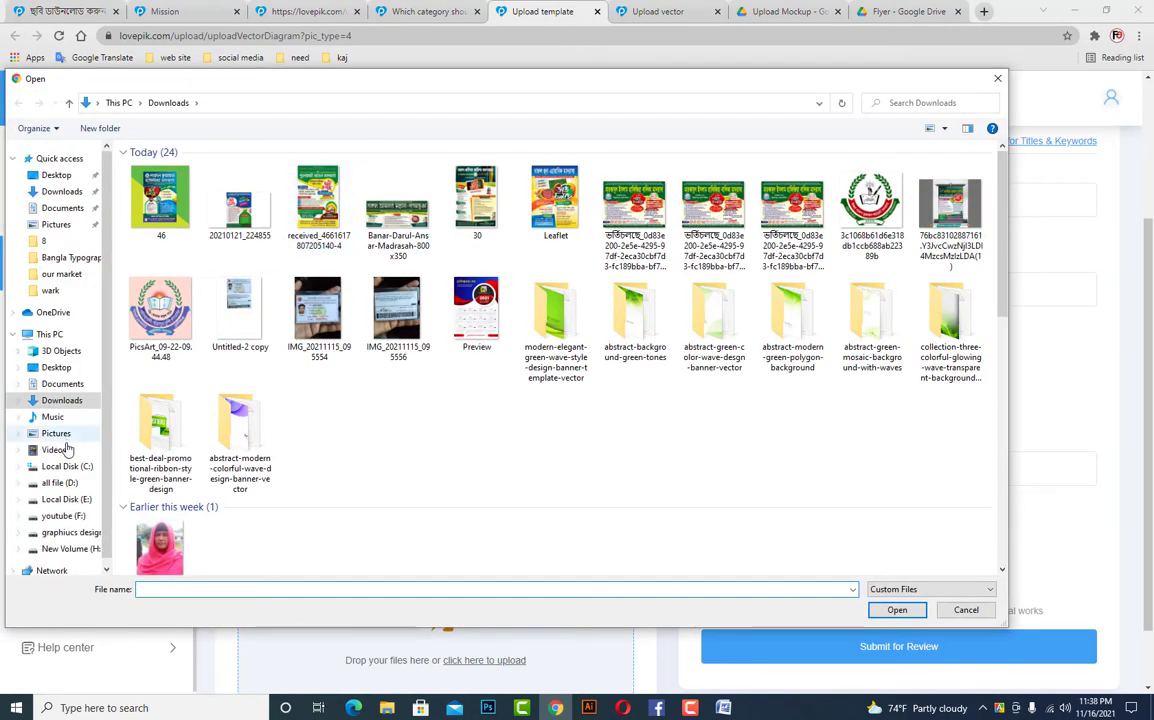
click(76, 533)
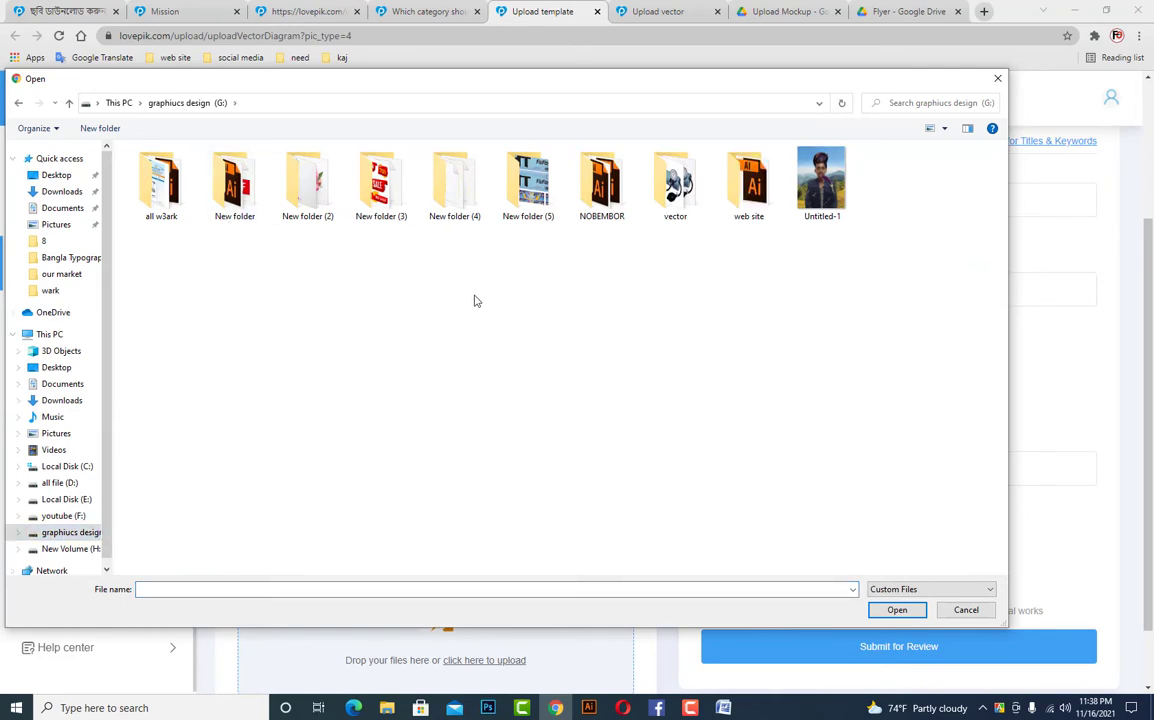
click(759, 180)
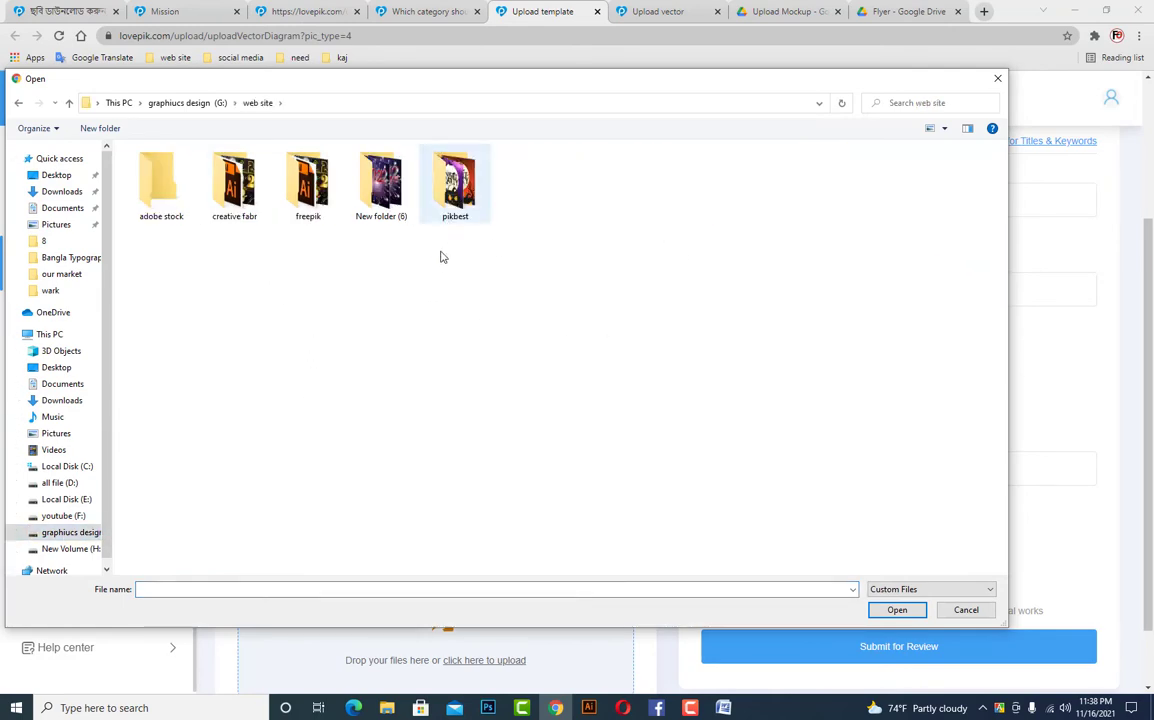
double_click(357, 153)
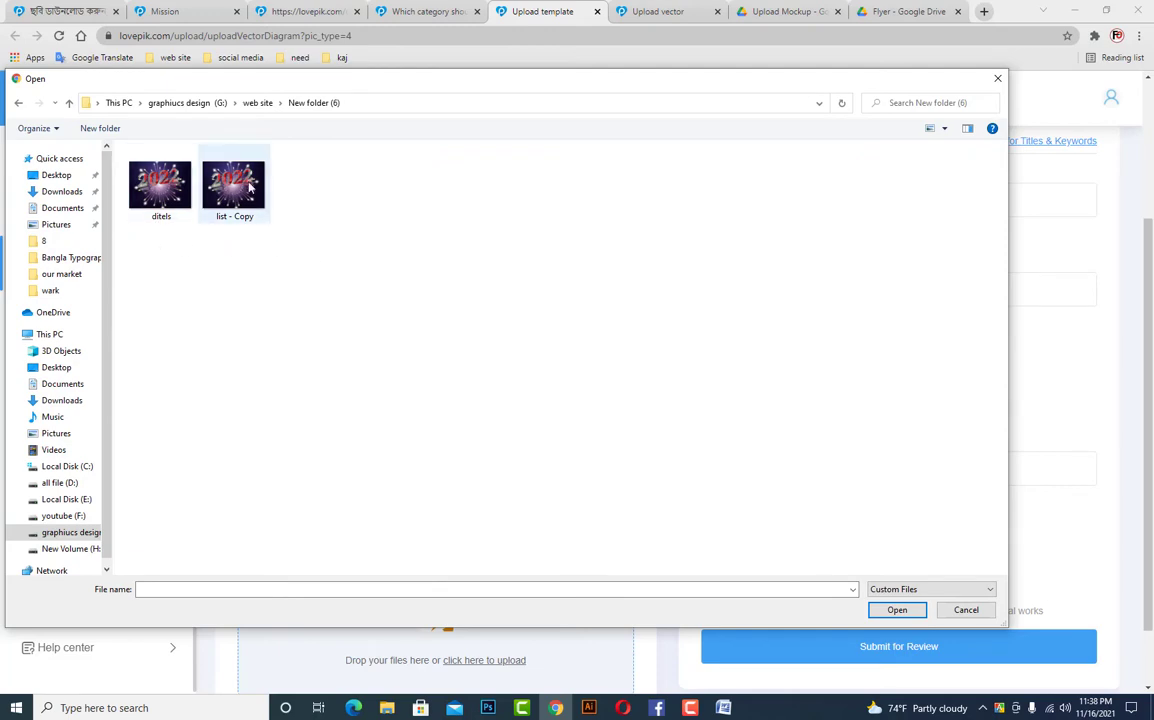
click(966, 610)
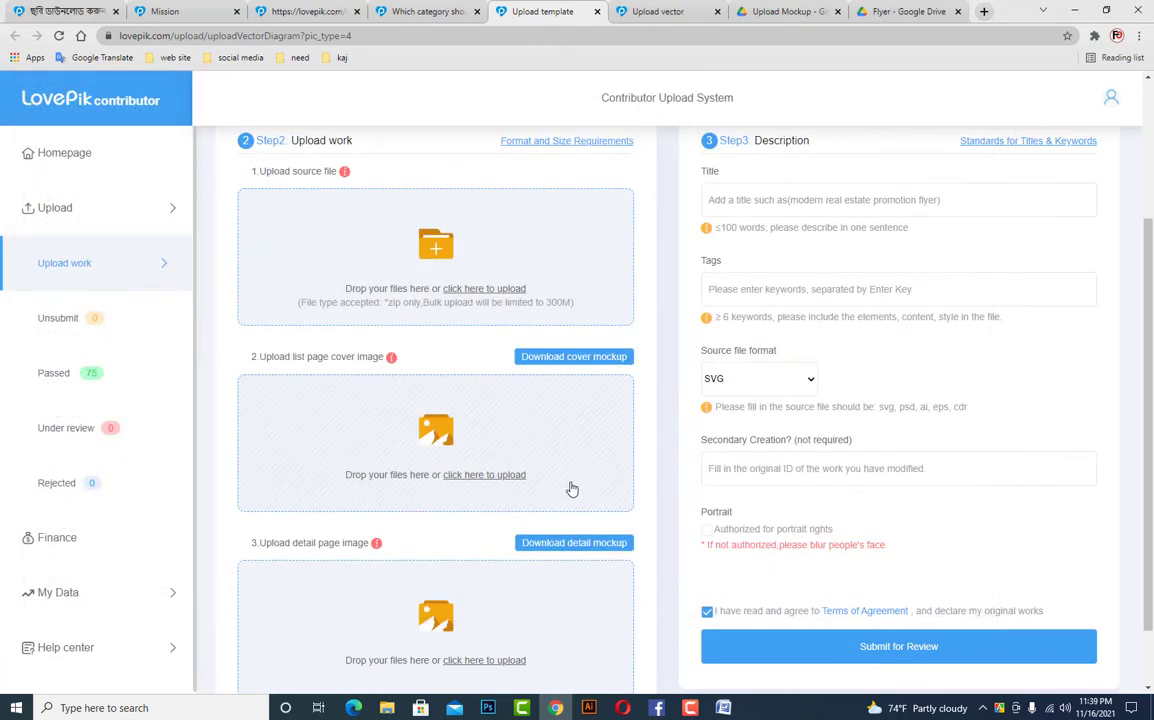
scroll(540, 520, down, 1)
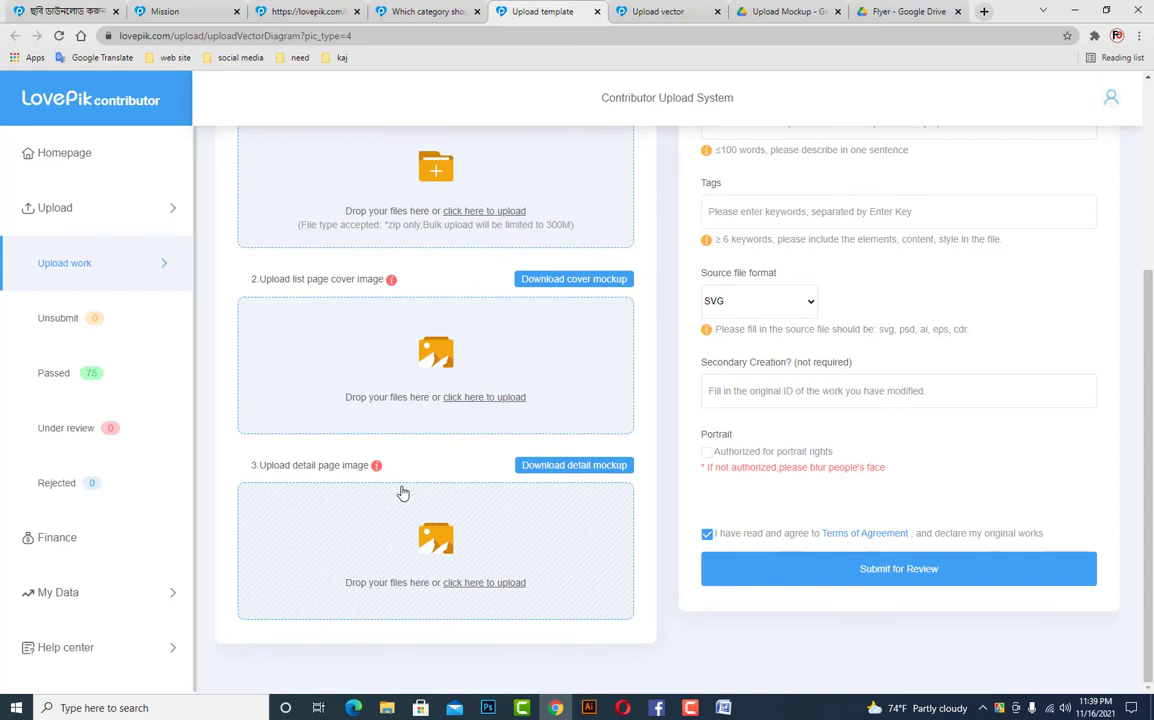
Switch to the Backgrounds upload form and choose Backgrounds with Banner Backgrounds as the secondary category
click(262, 8)
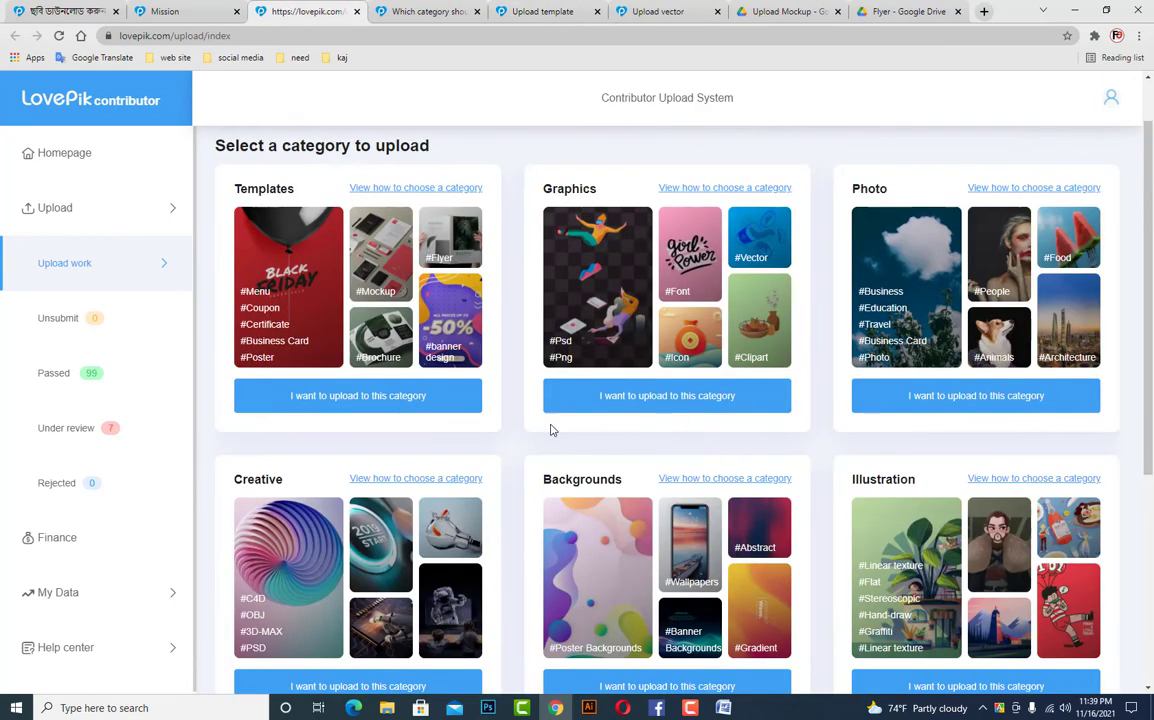
scroll(600, 450, down, 4)
scroll(745, 597, down, 1)
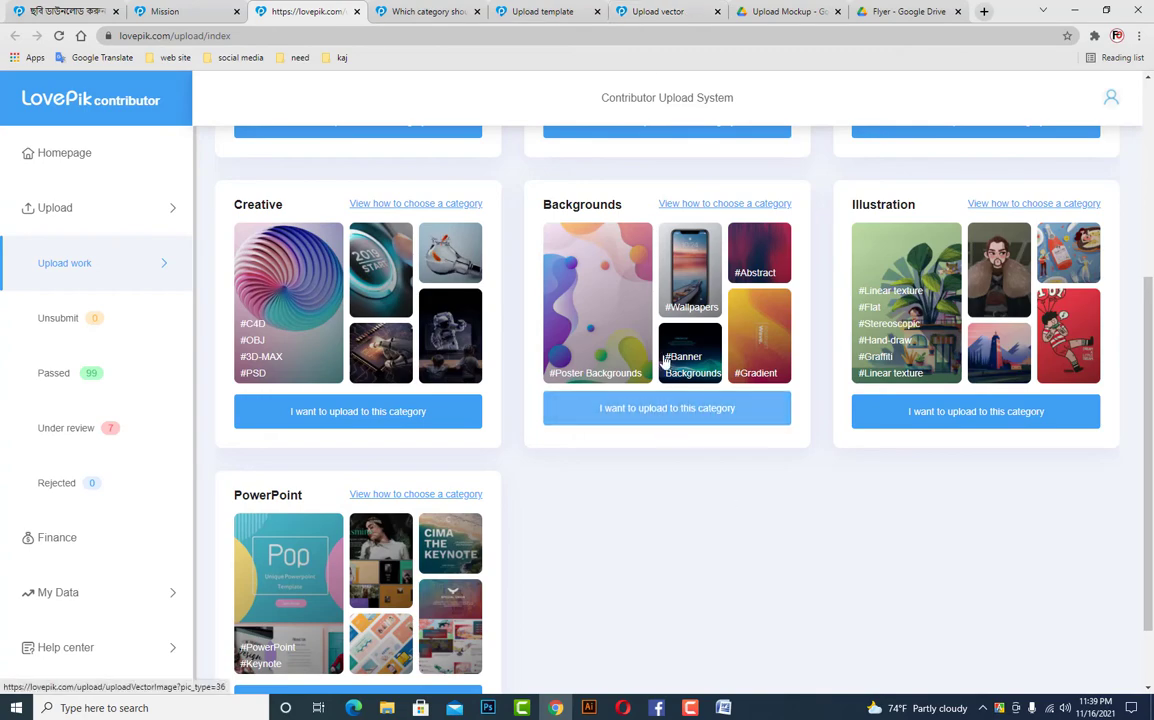
click(636, 9)
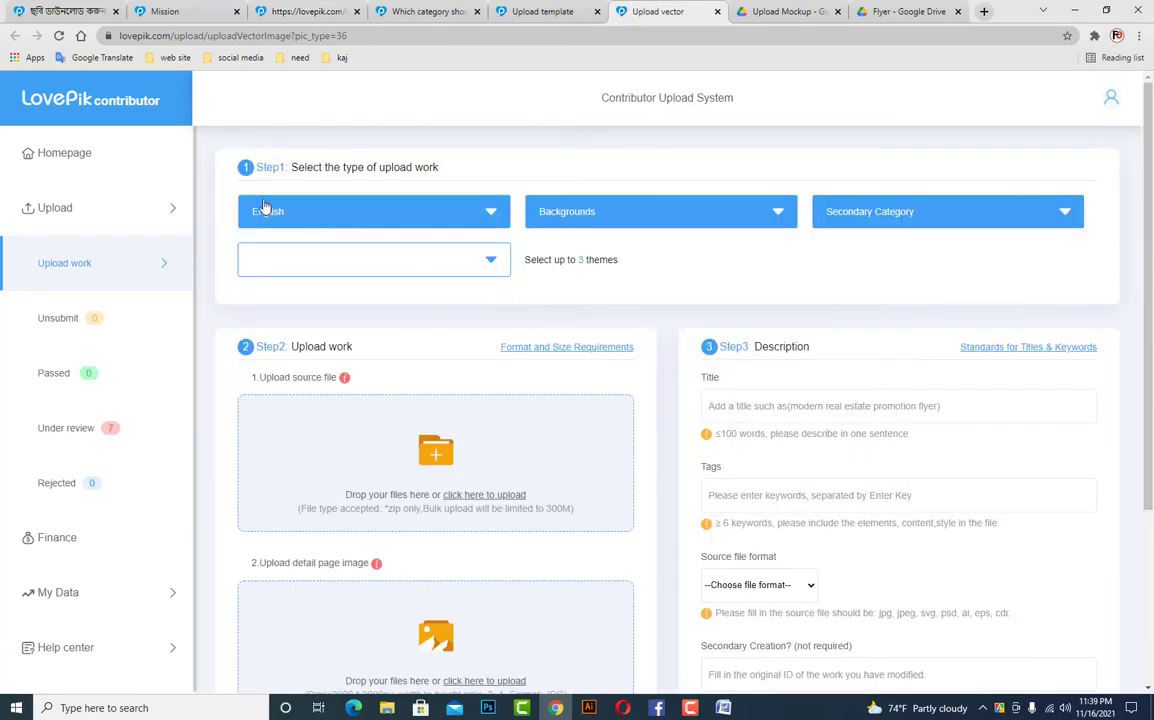
click(594, 208)
click(578, 366)
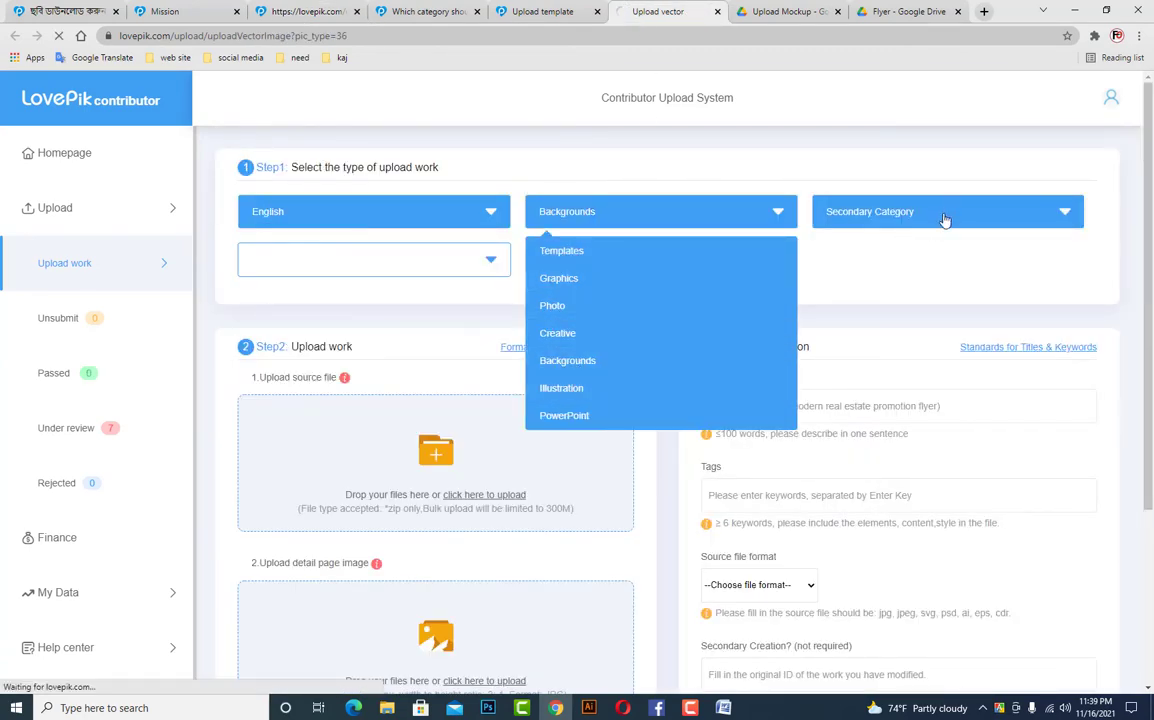
mouse_move(891, 226)
click(858, 255)
Add 3D, geometric and black as themes for the banner background upload
mouse_move(430, 268)
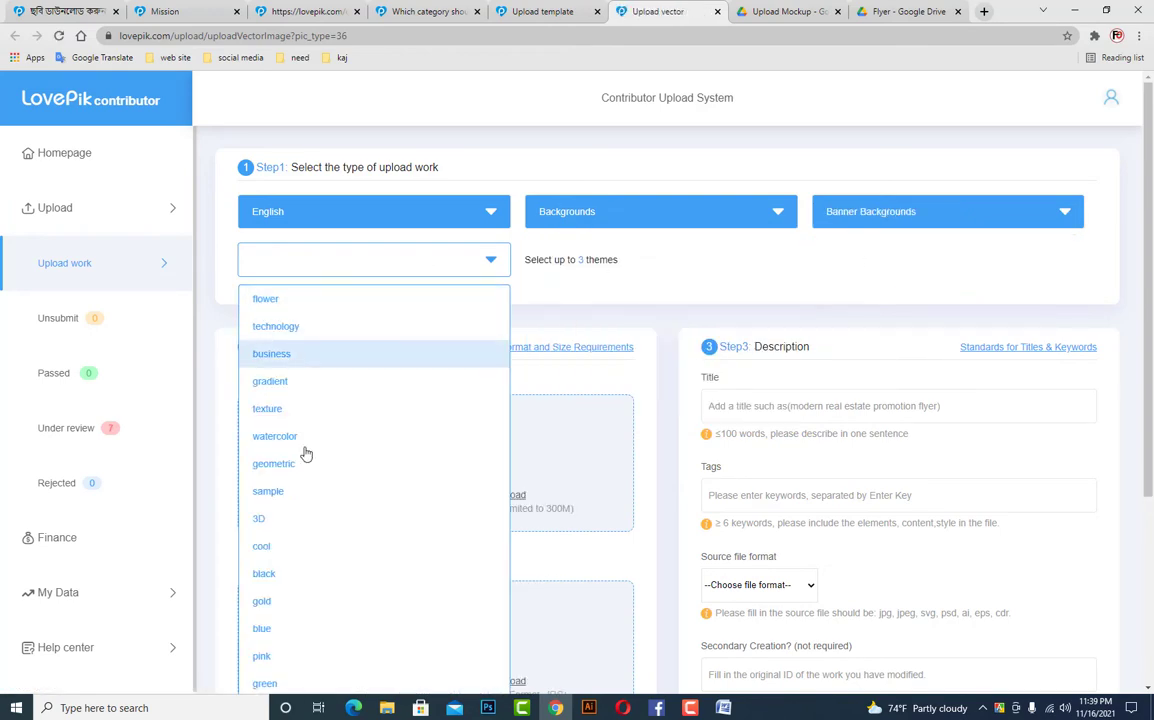
click(278, 524)
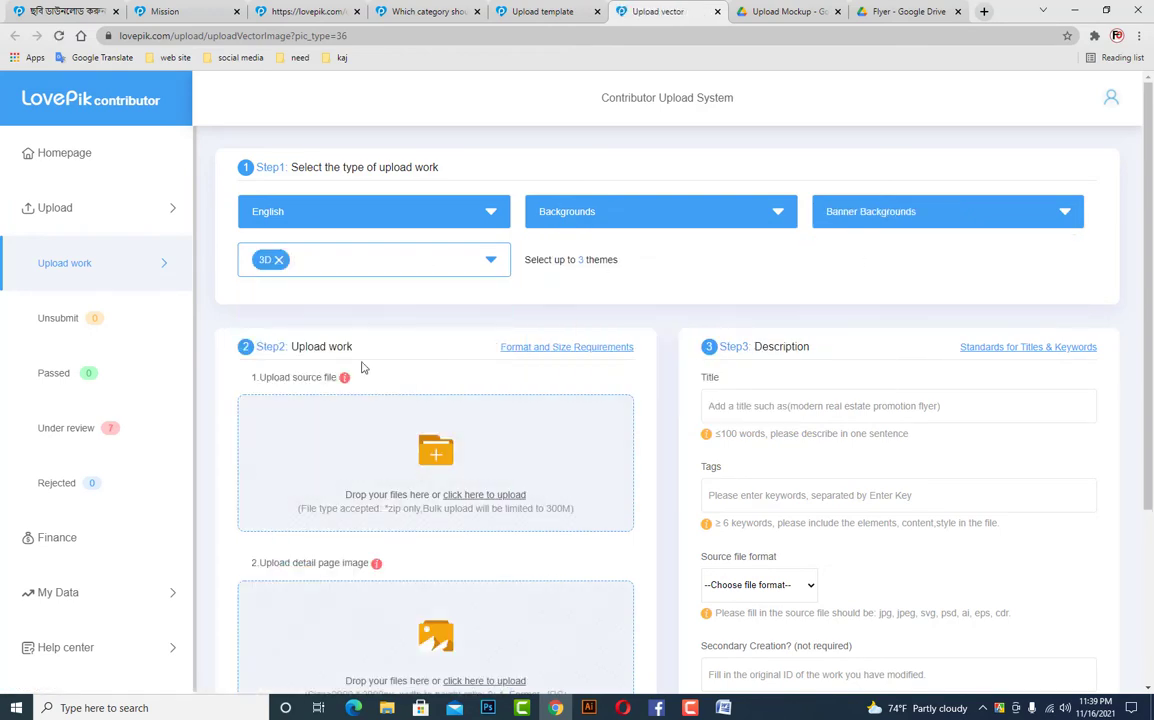
click(432, 259)
click(303, 477)
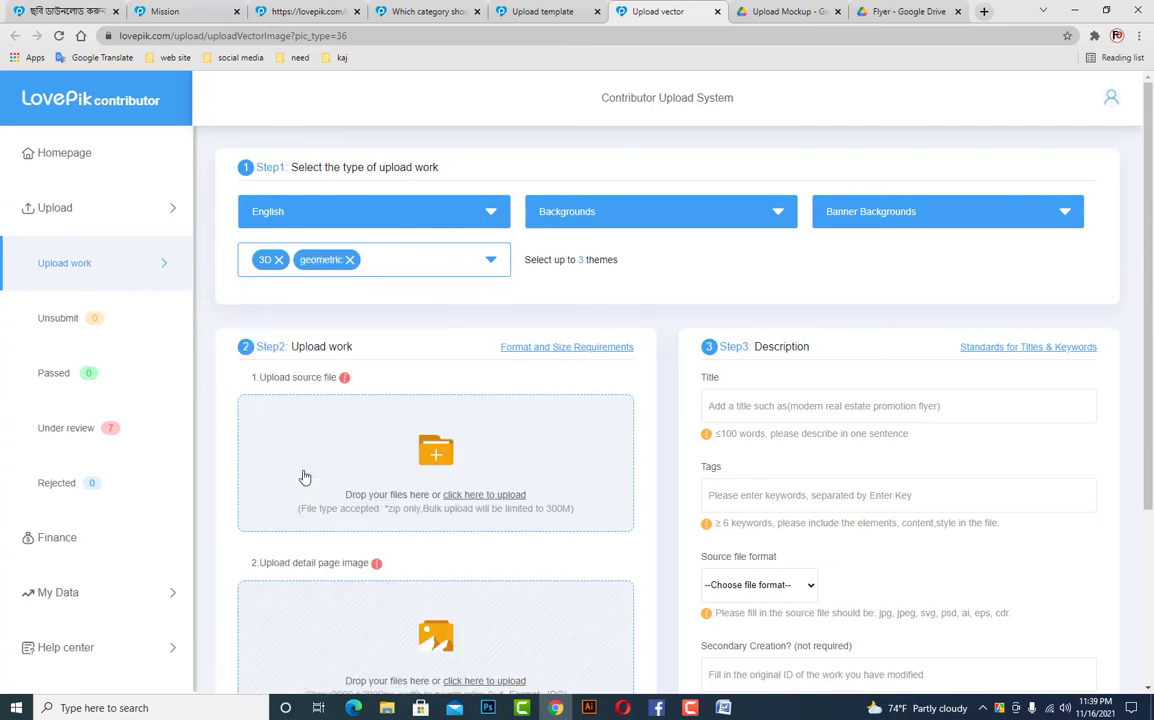
click(414, 263)
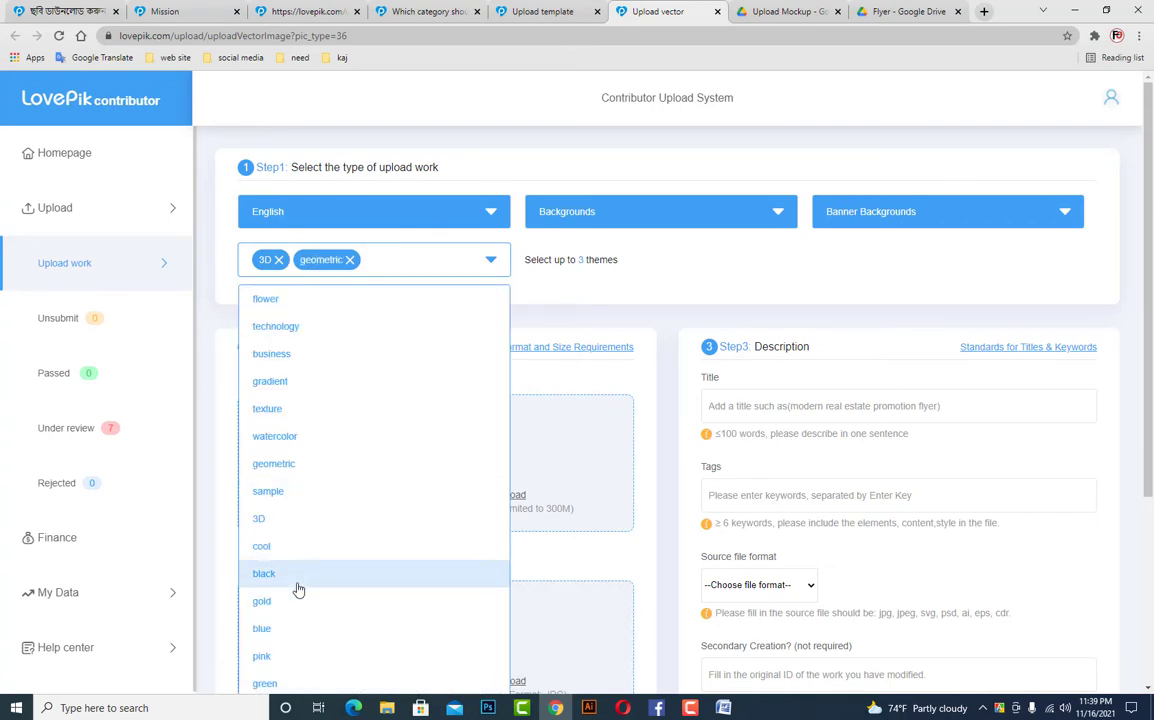
click(300, 572)
click(444, 272)
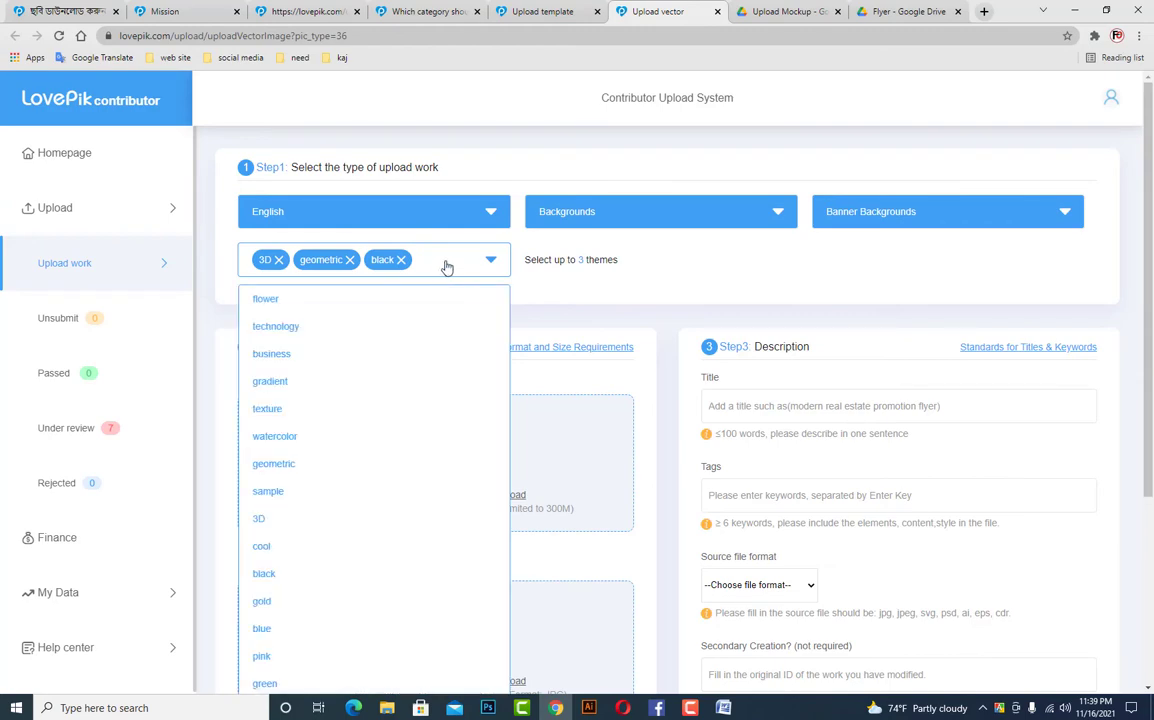
click(315, 415)
scroll(460, 395, down, 1)
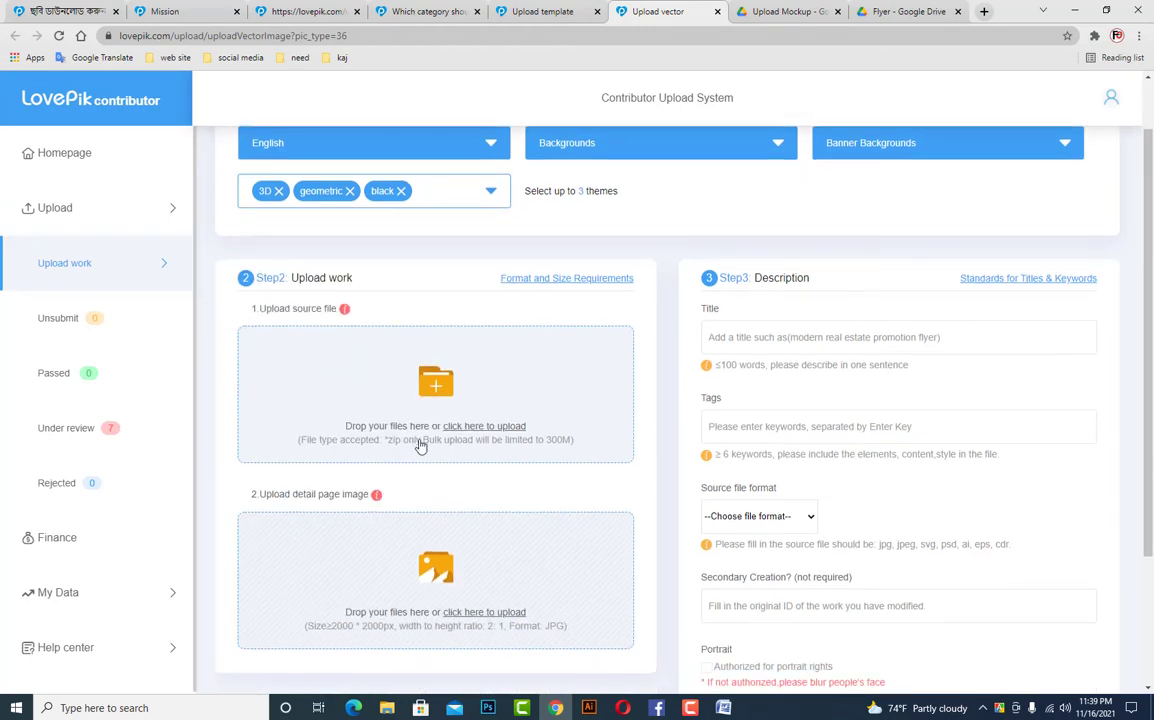
scroll(450, 455, down, 2)
scroll(400, 450, up, 1)
mouse_move(350, 421)
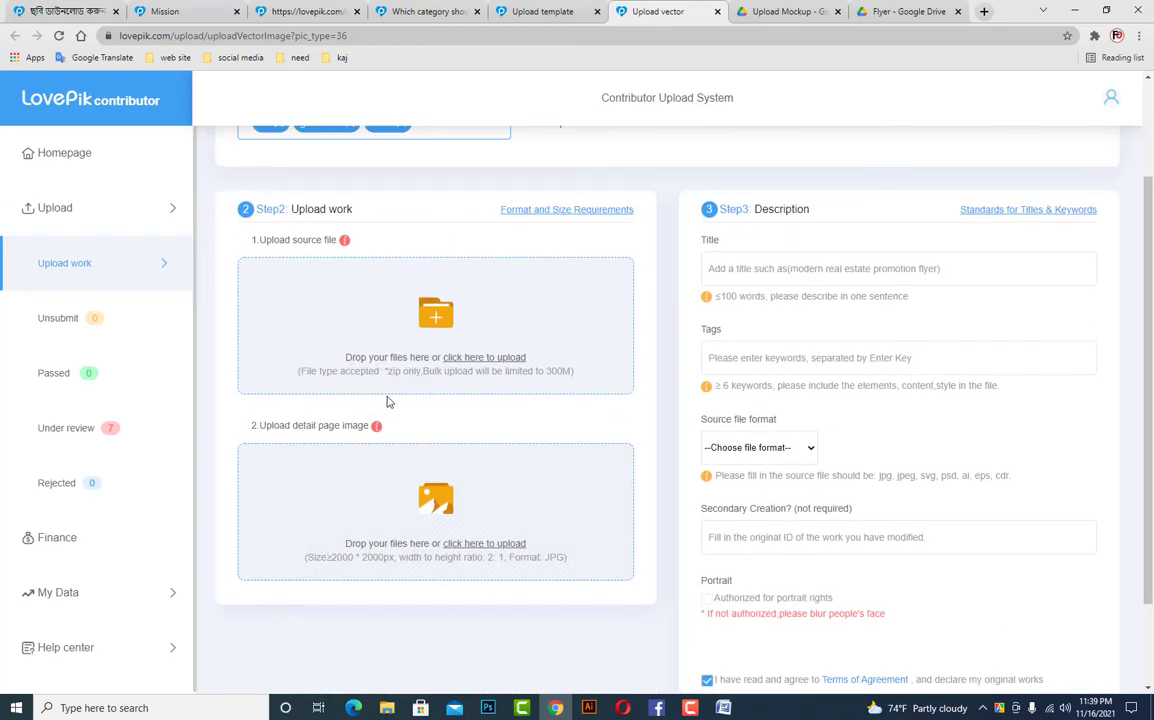
click(451, 327)
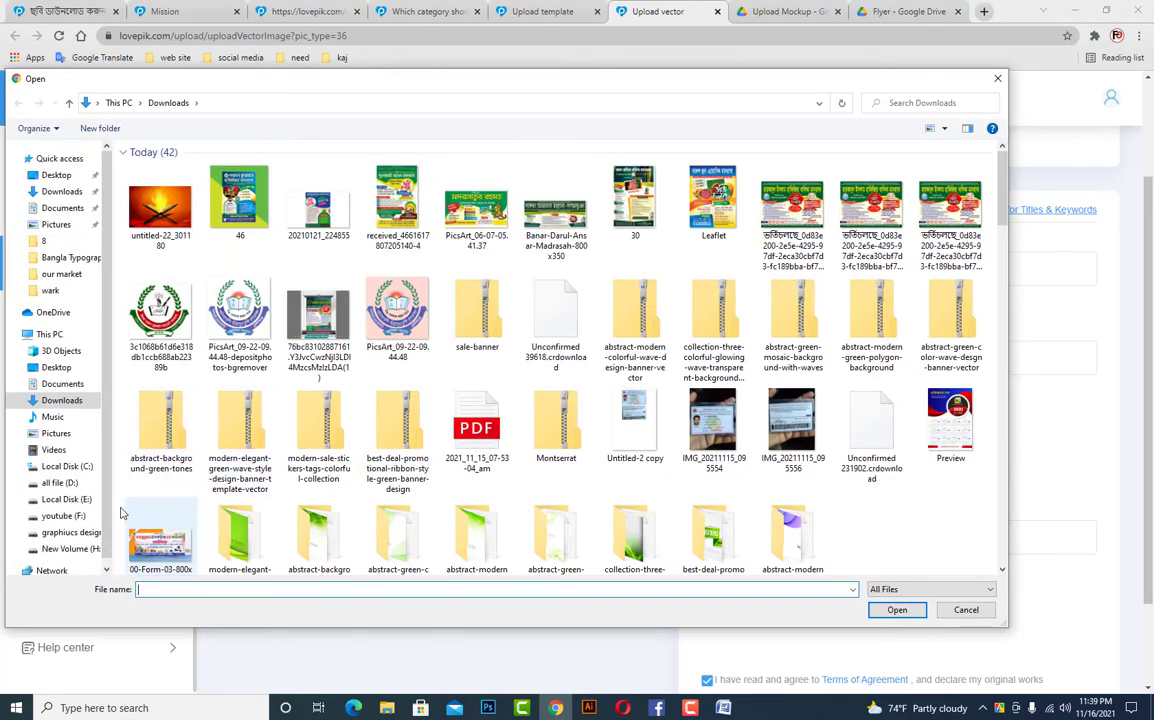
click(65, 532)
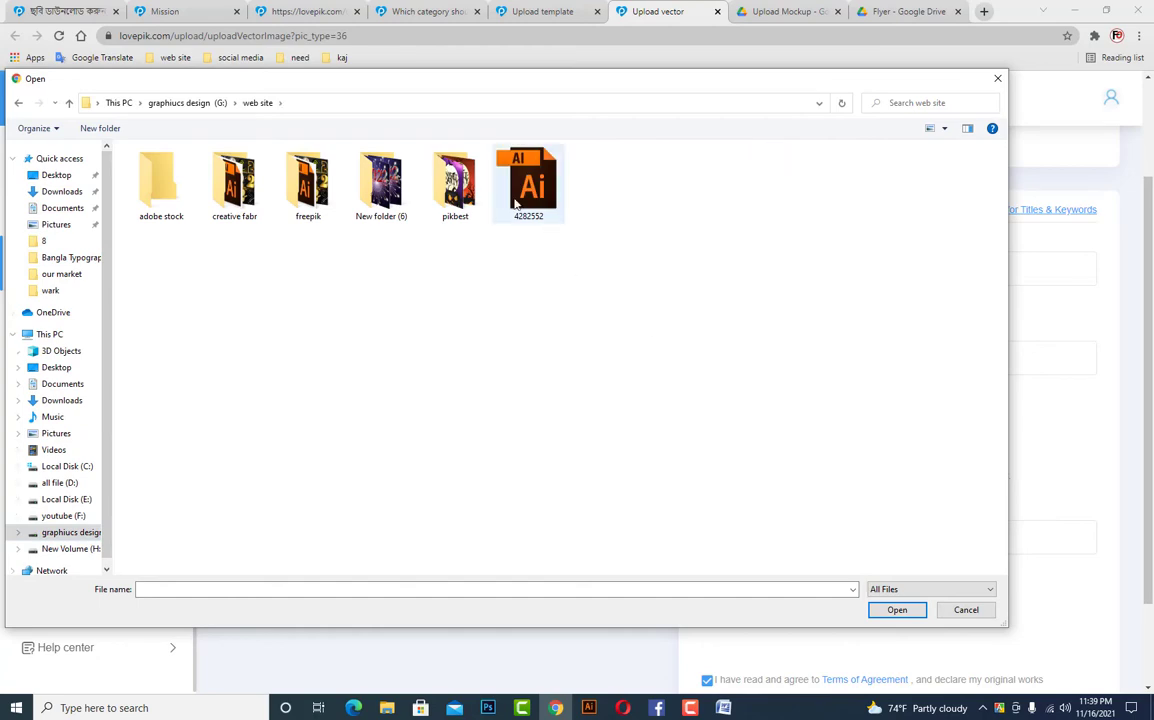
double_click(381, 183)
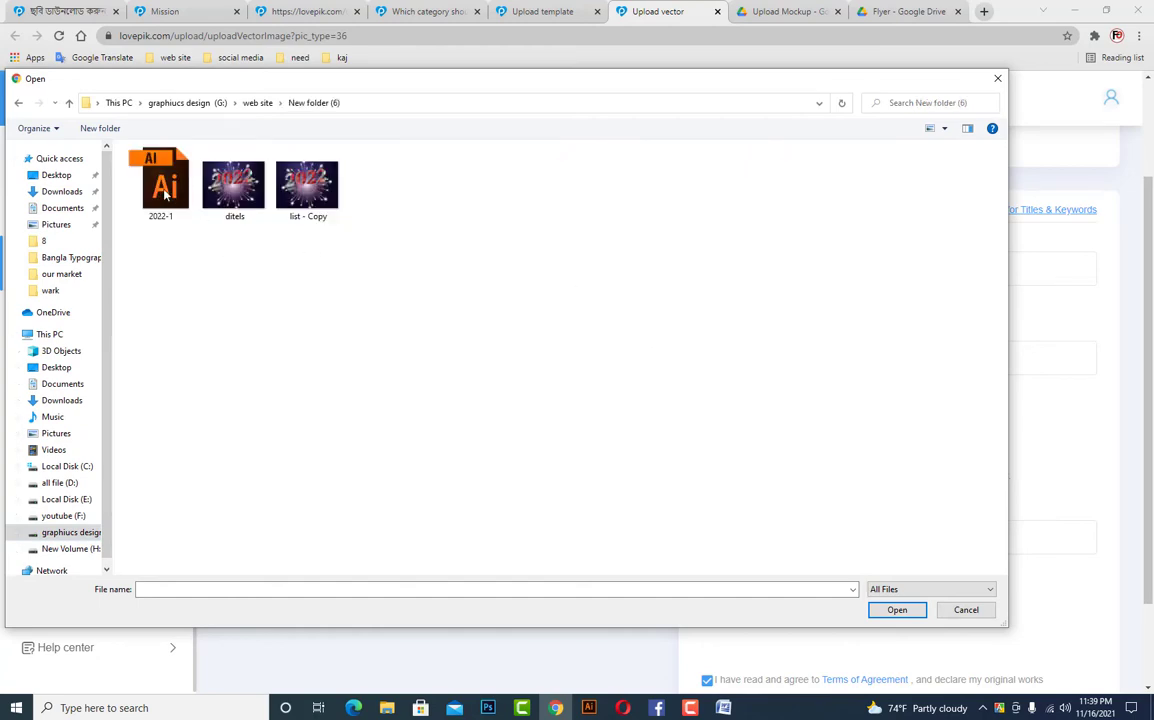
click(966, 614)
Switch to File Explorer and compress the 2022-1 Illustrator file and the ditels image into a zip archive in New folder (6)
mouse_move(385, 708)
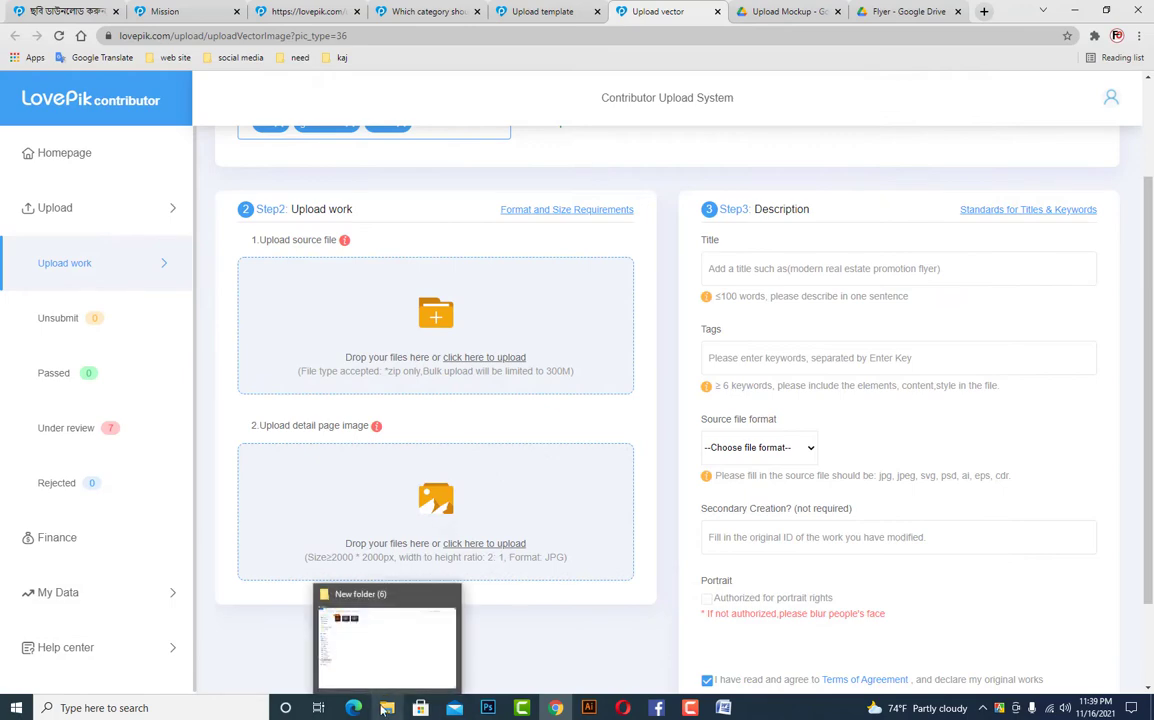
click(381, 625)
drag(221, 216, 158, 113)
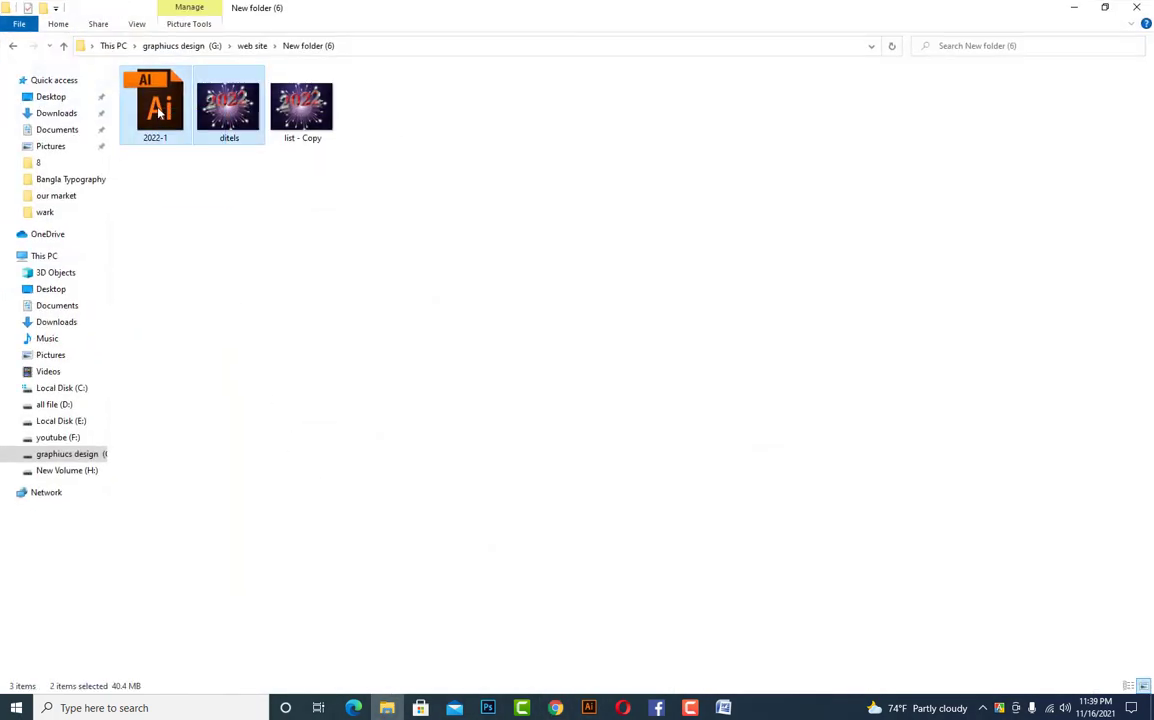
right_click(157, 106)
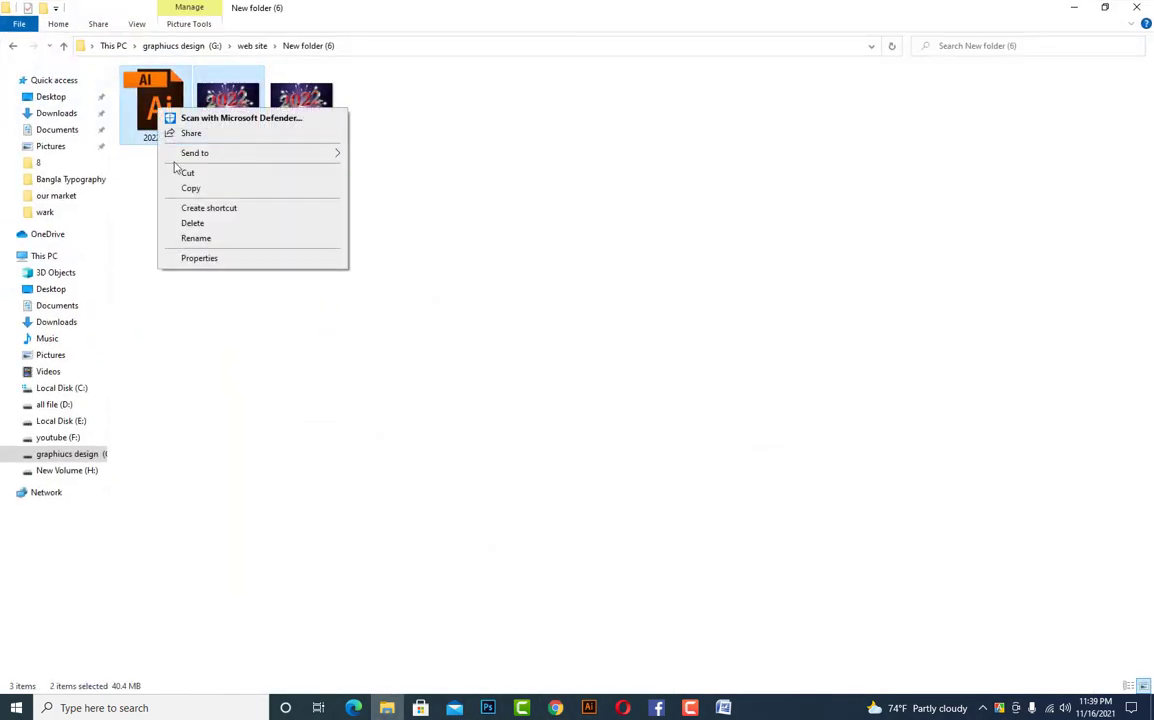
right_click(141, 98)
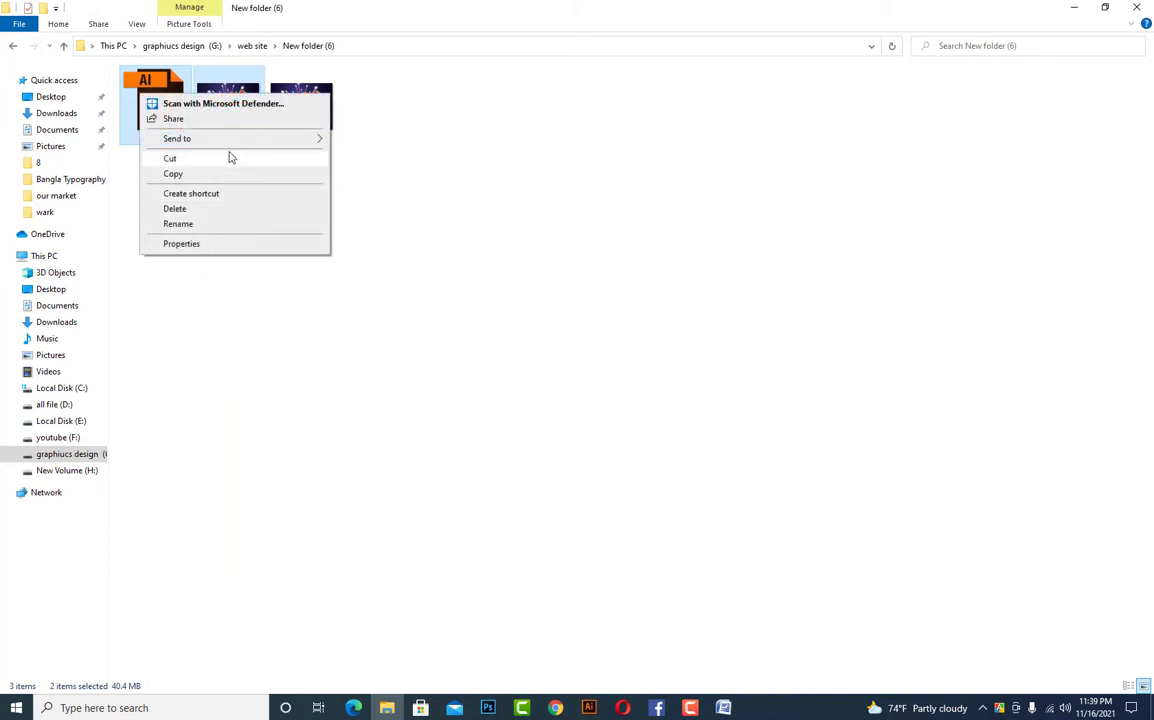
mouse_move(250, 139)
click(376, 157)
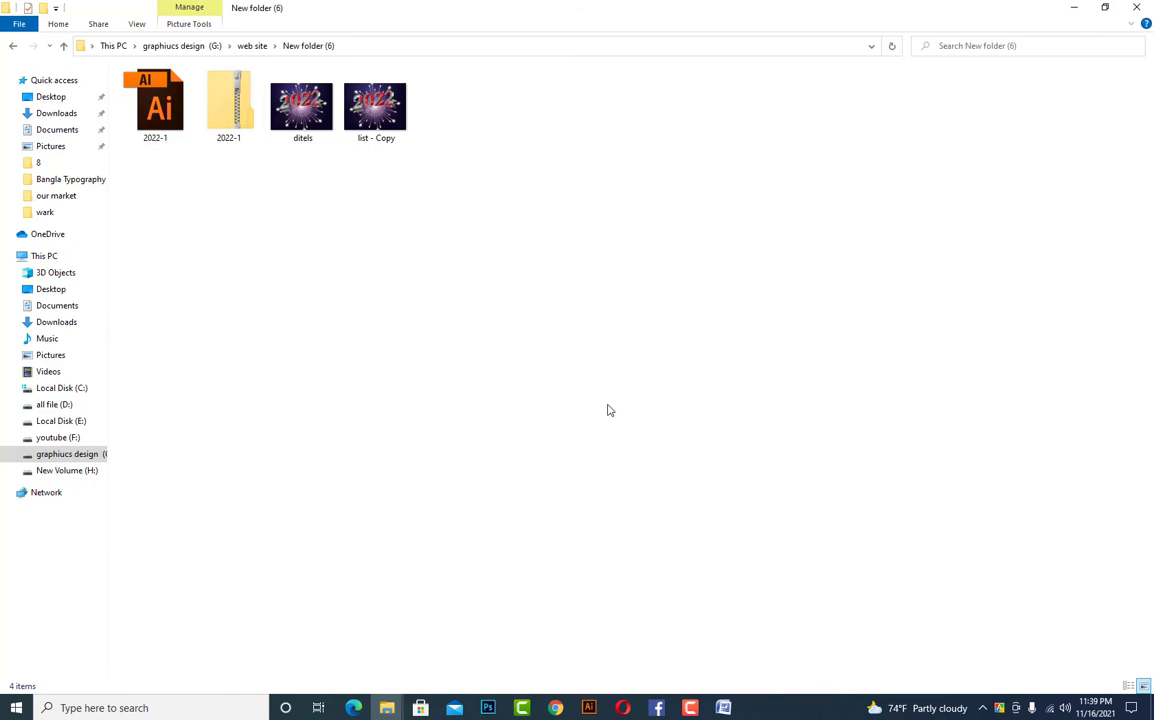
Return to the Chrome upload form and upload the 2022-1 zip from web site > New folder (6) as the source file
click(555, 708)
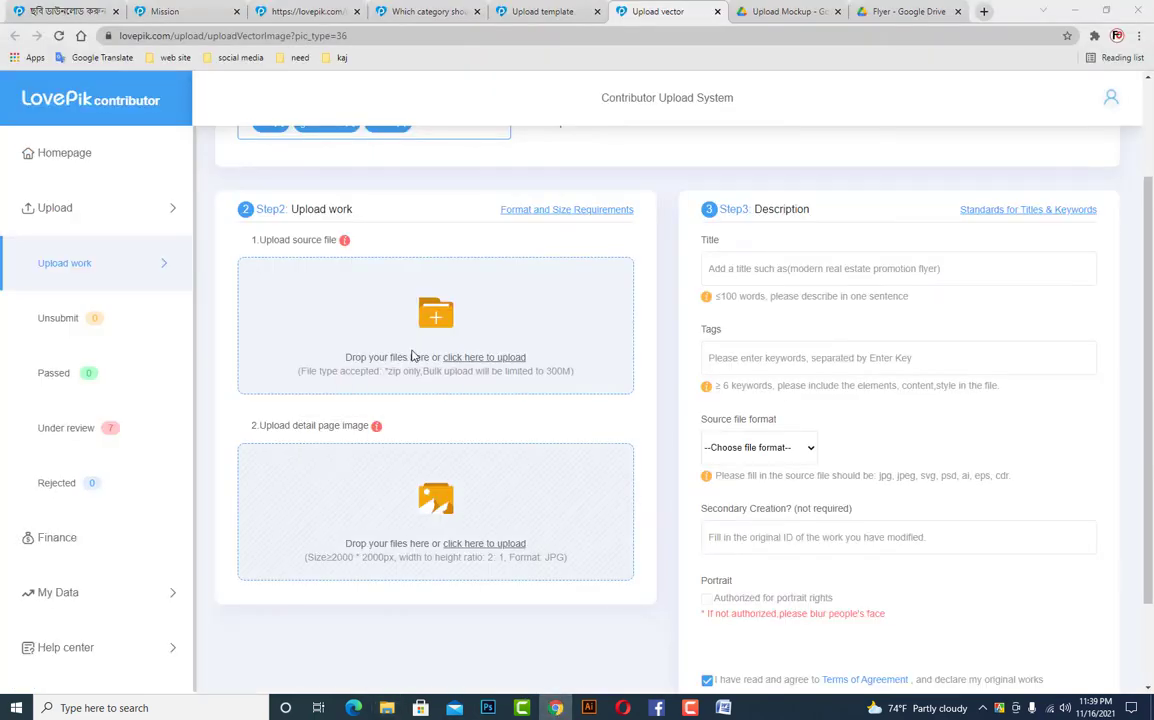
click(390, 287)
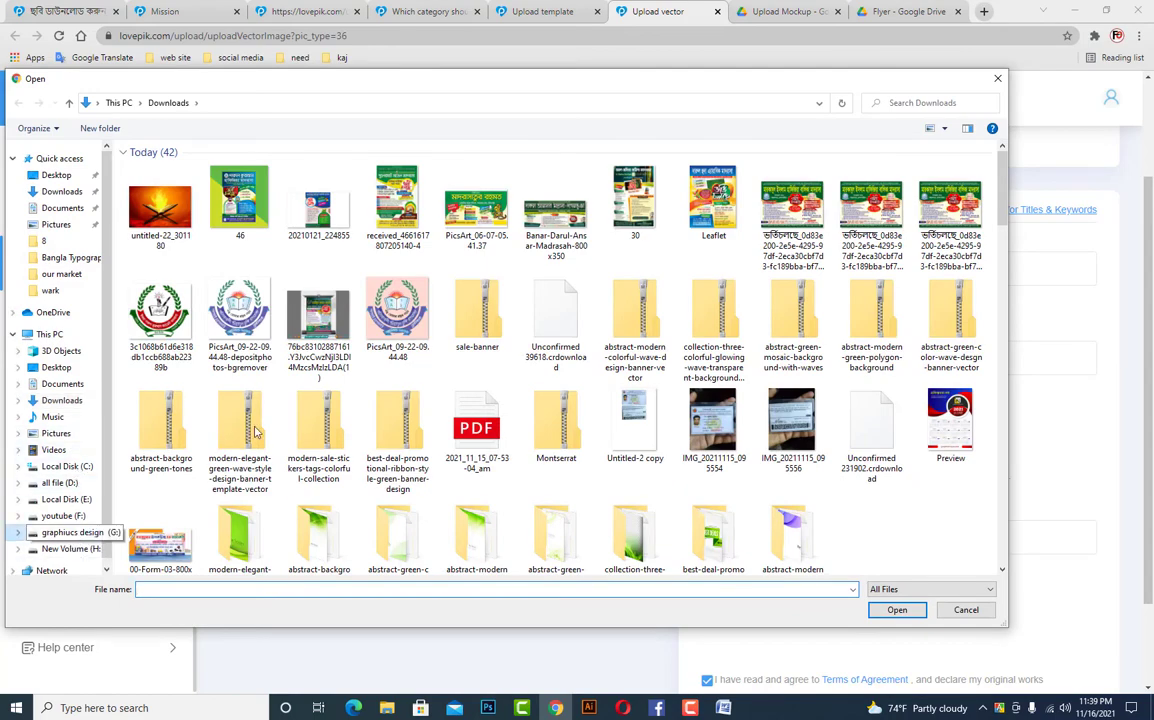
click(68, 532)
double_click(752, 182)
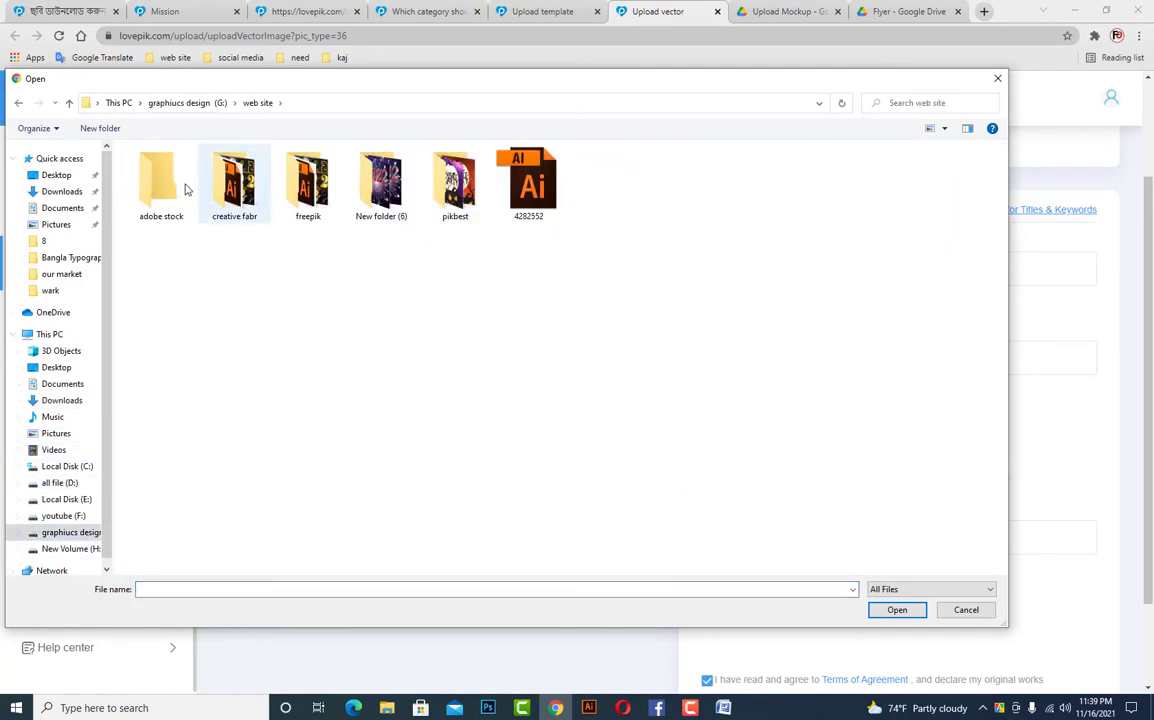
double_click(381, 180)
double_click(214, 183)
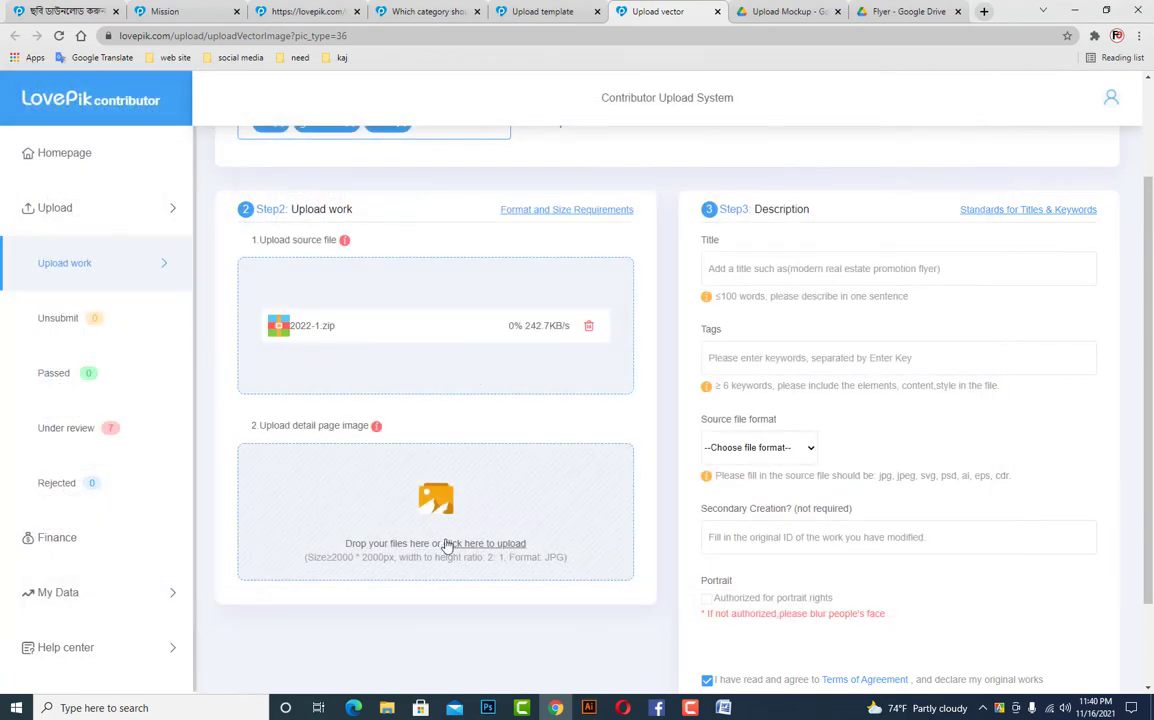
Switch to File Explorer and check the file size of the 2022-1 zip in New folder (6)
click(388, 708)
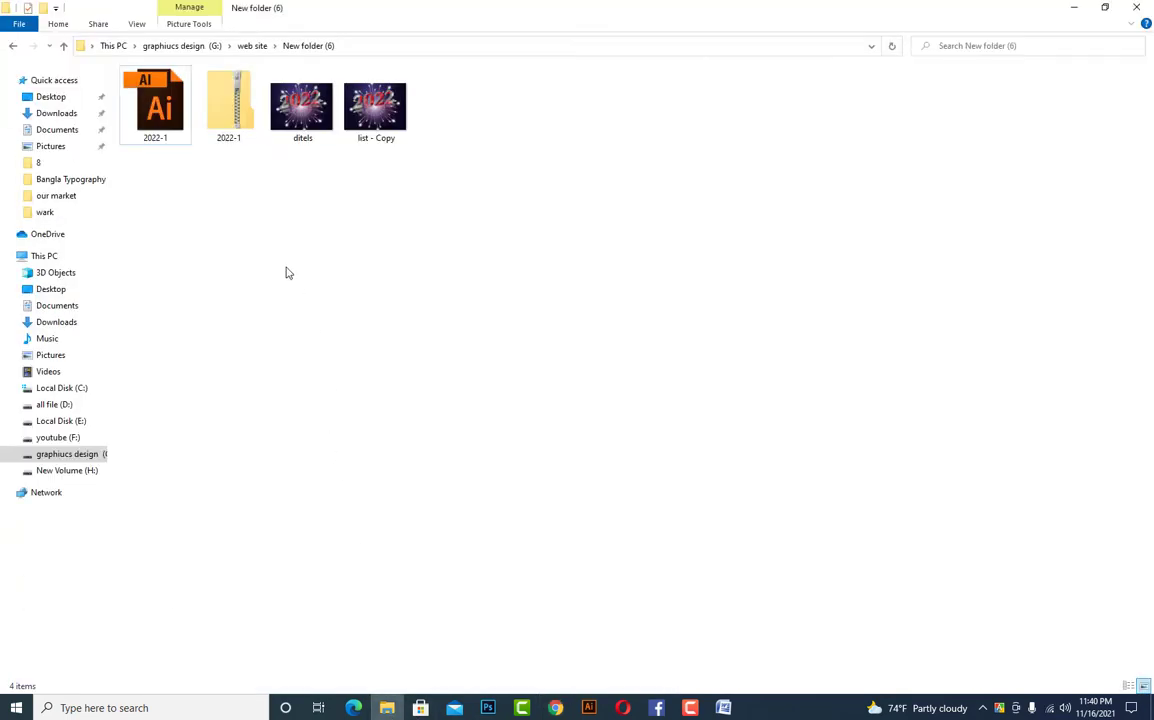
click(246, 121)
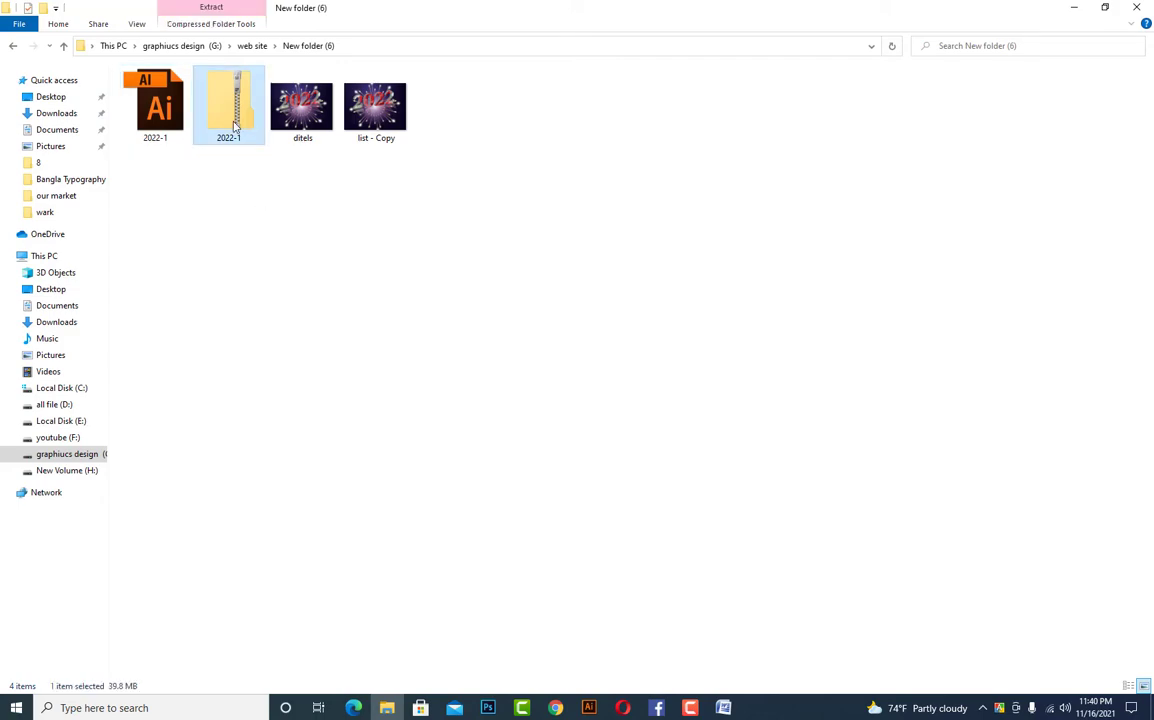
click(387, 371)
click(553, 711)
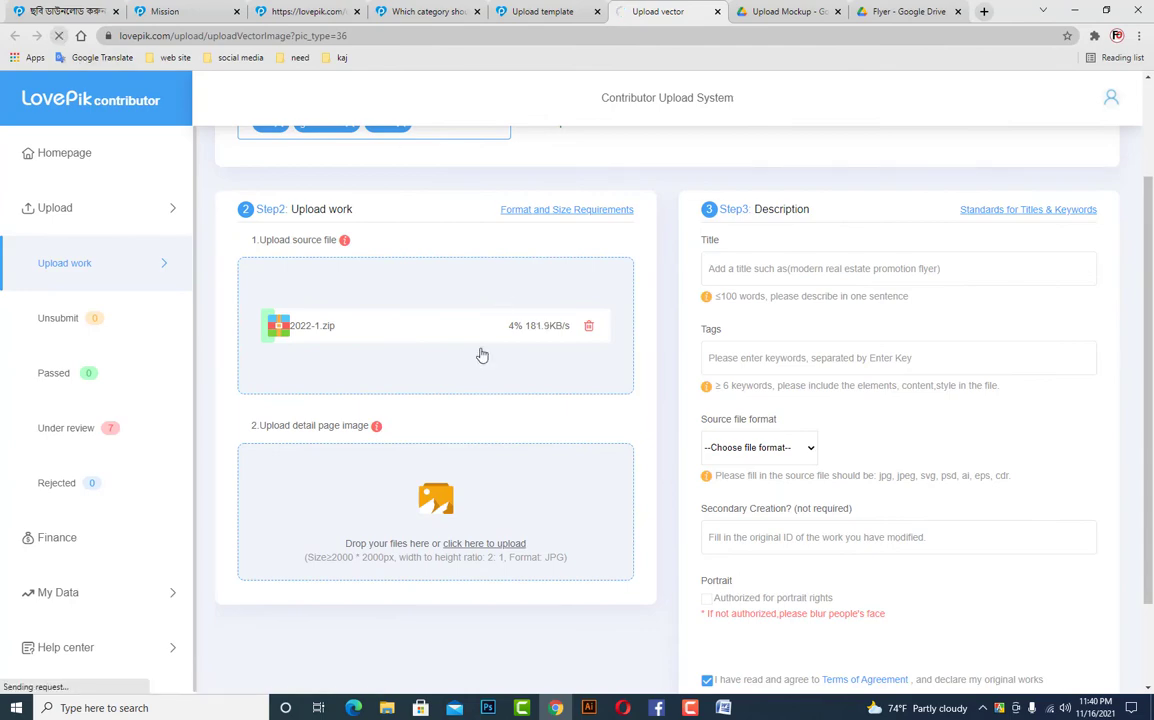
Browse the creative fabr folder under web site in File Explorer for another zipped source file
click(387, 707)
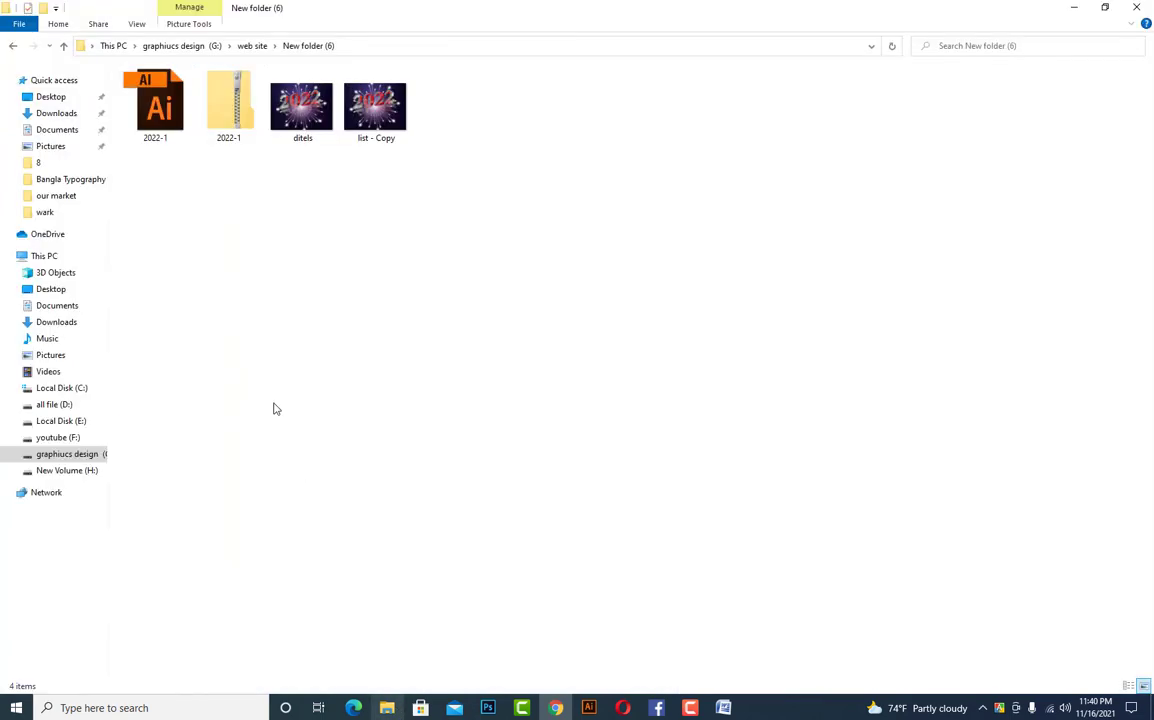
click(13, 46)
click(420, 376)
double_click(238, 108)
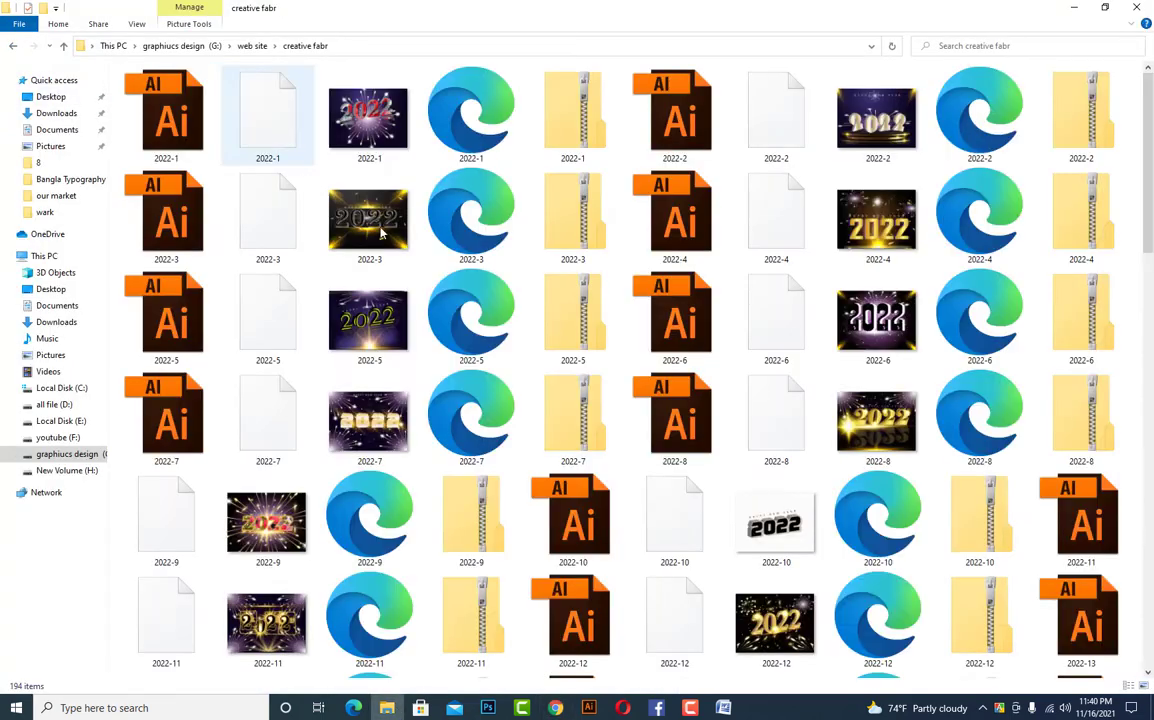
click(471, 615)
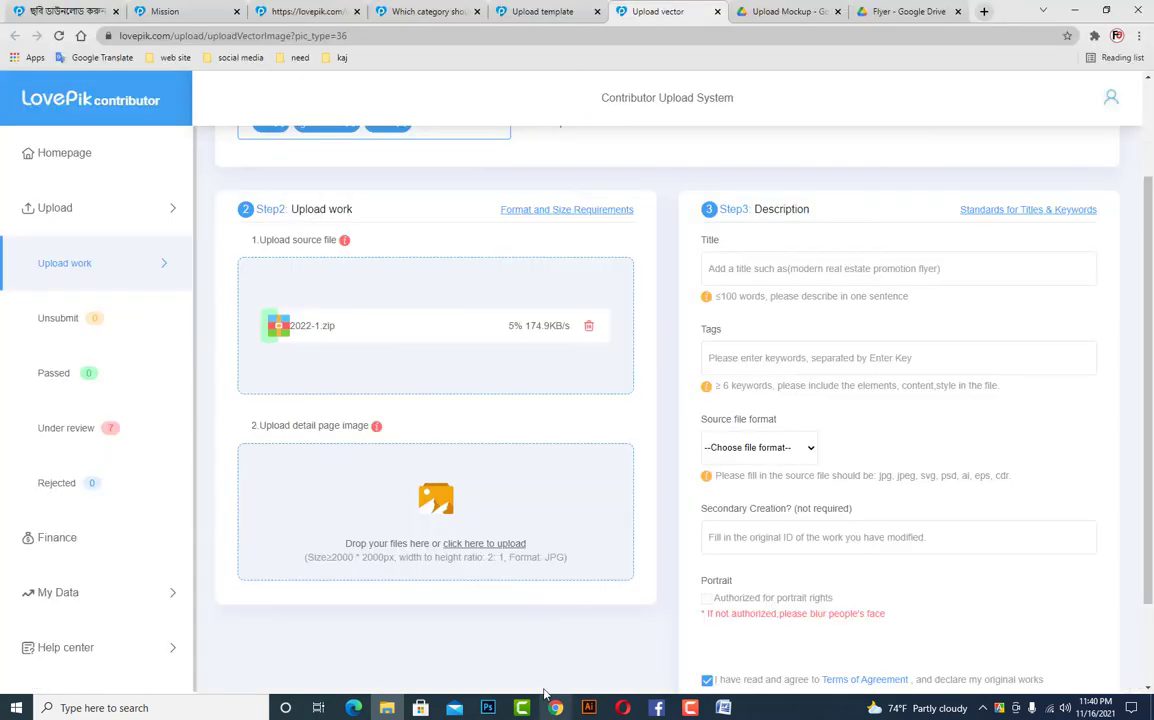
In the Chrome upload form, replace the source file with the 2022-2 zip from web site > creative fabr
click(430, 349)
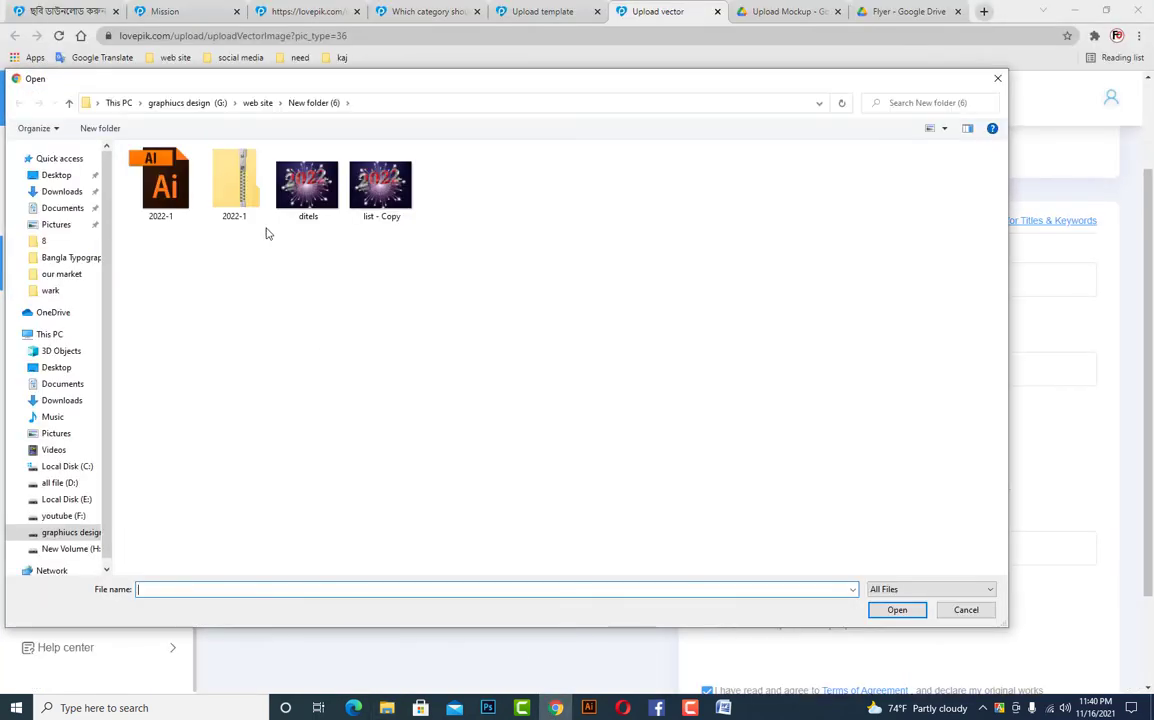
click(70, 532)
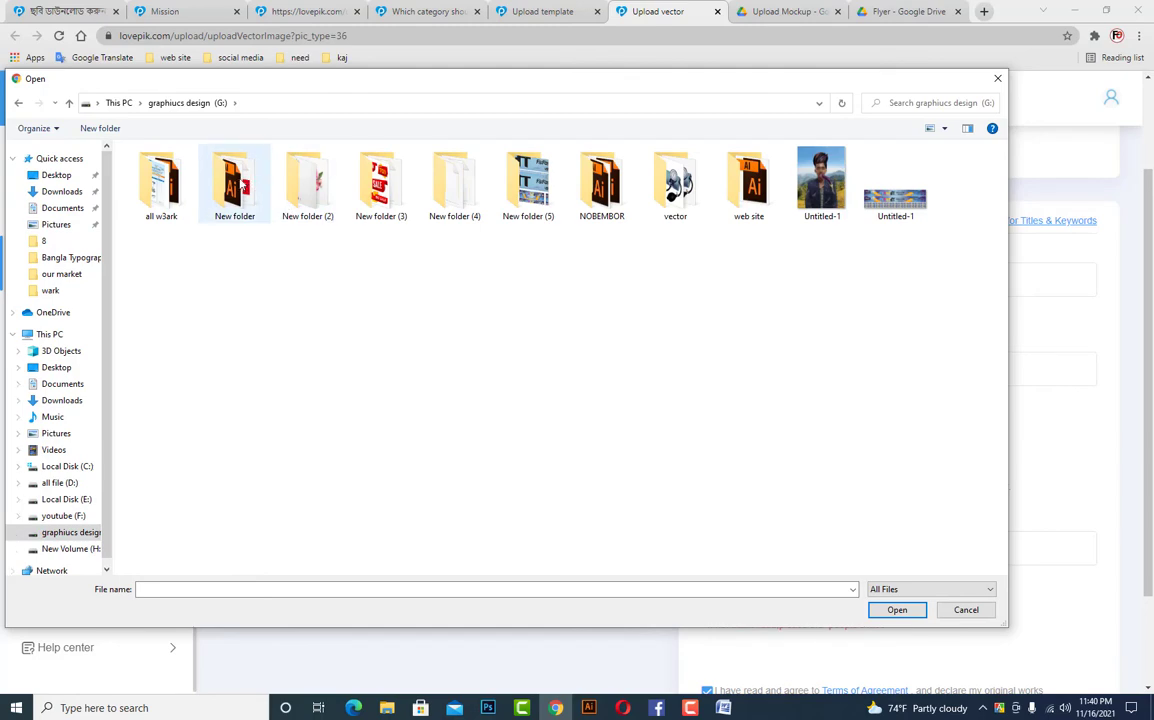
double_click(770, 184)
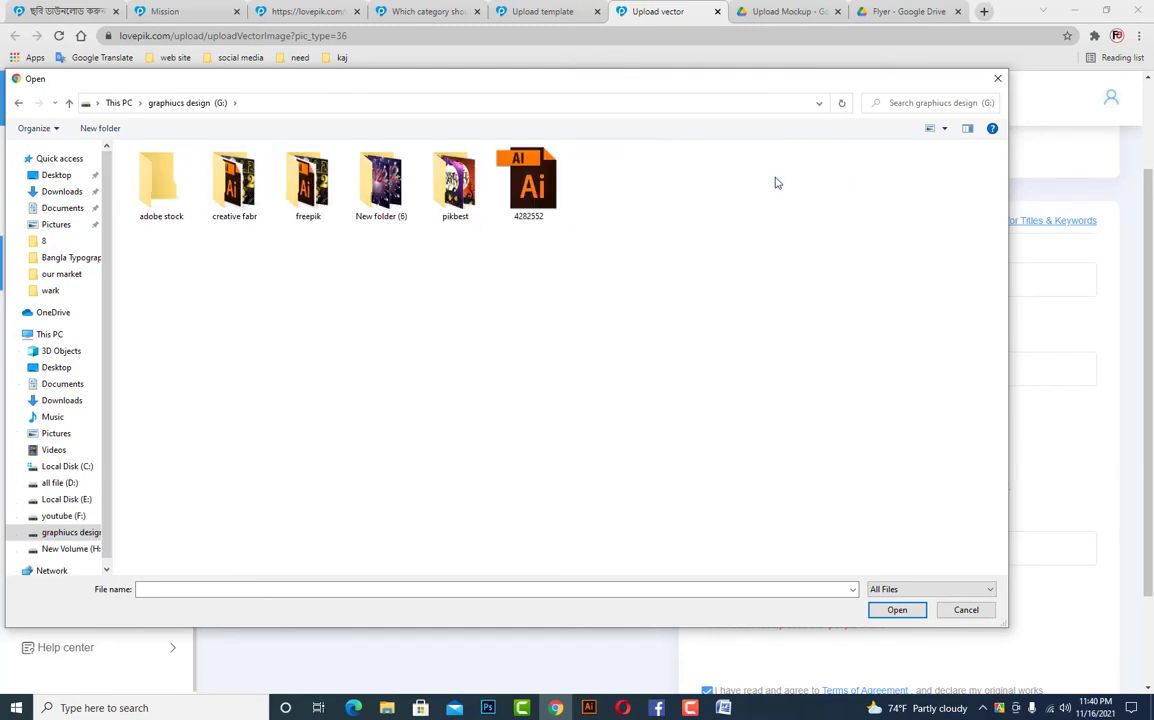
double_click(232, 180)
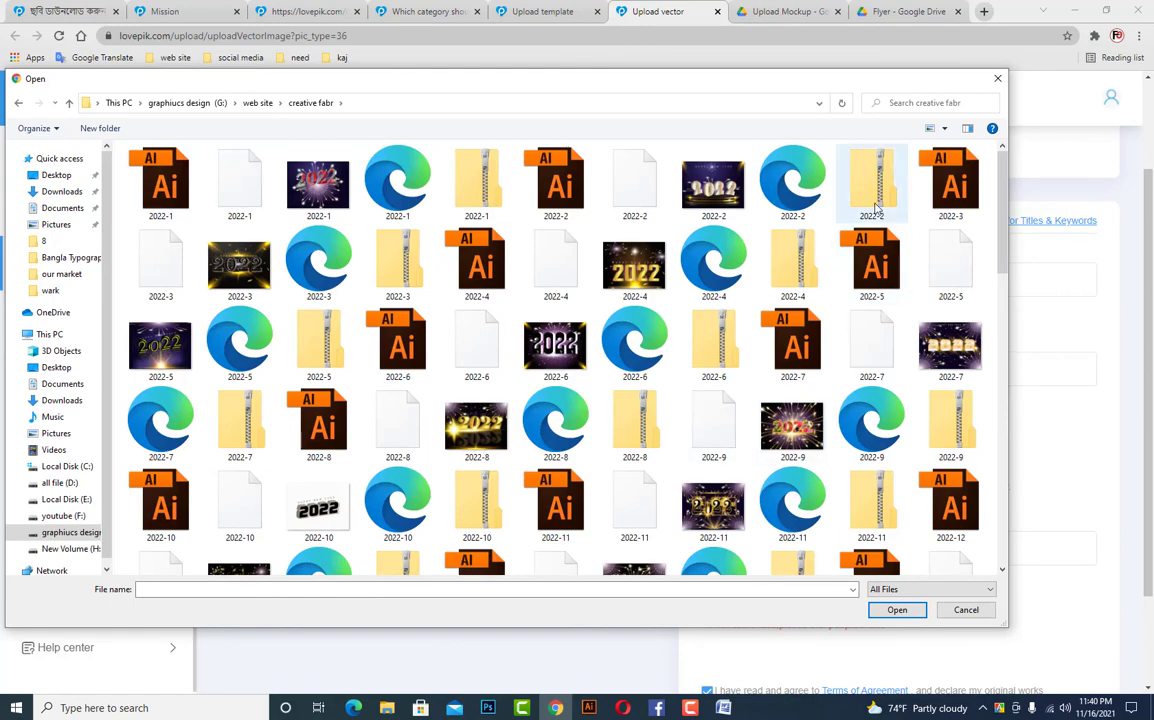
double_click(879, 202)
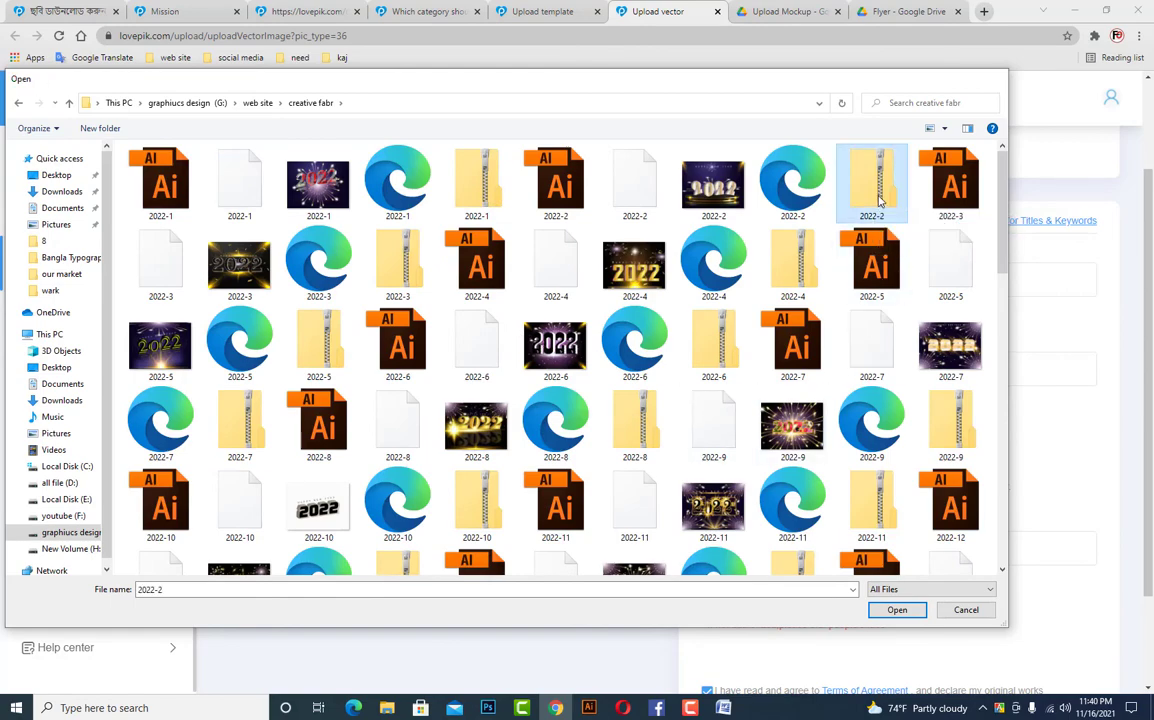
Upload the 2022-2 JPG from the creative fabr folder as the detail page image
click(437, 530)
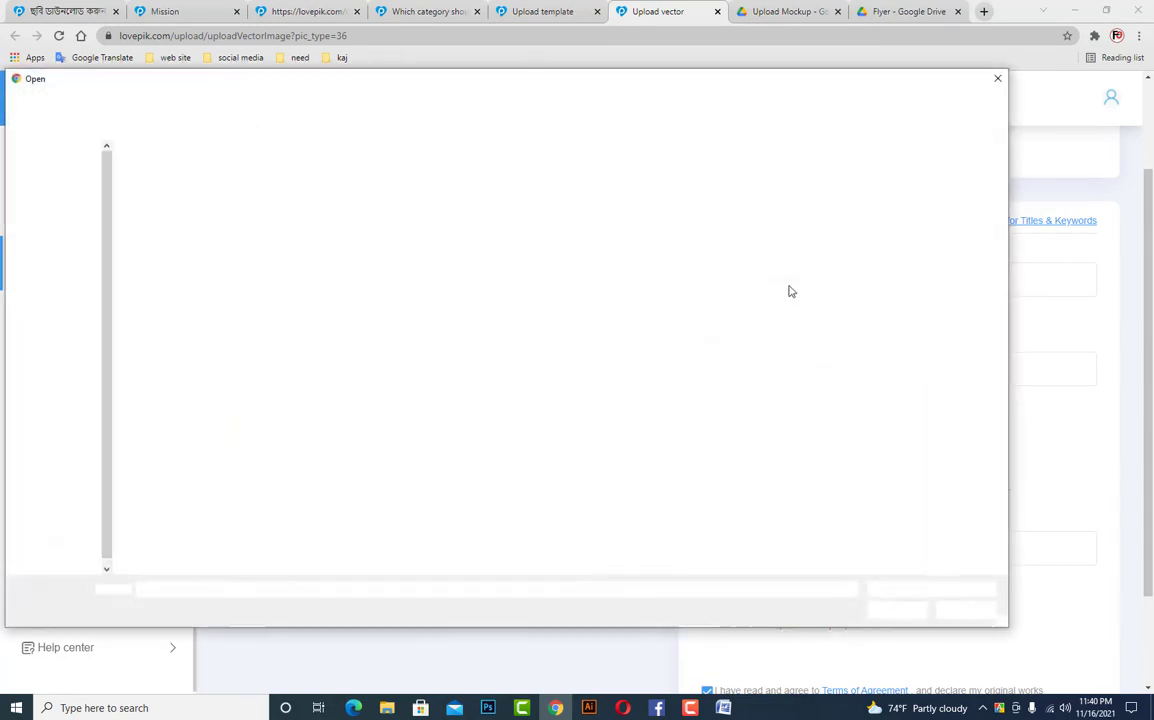
double_click(234, 190)
scroll(388, 516, down, 2)
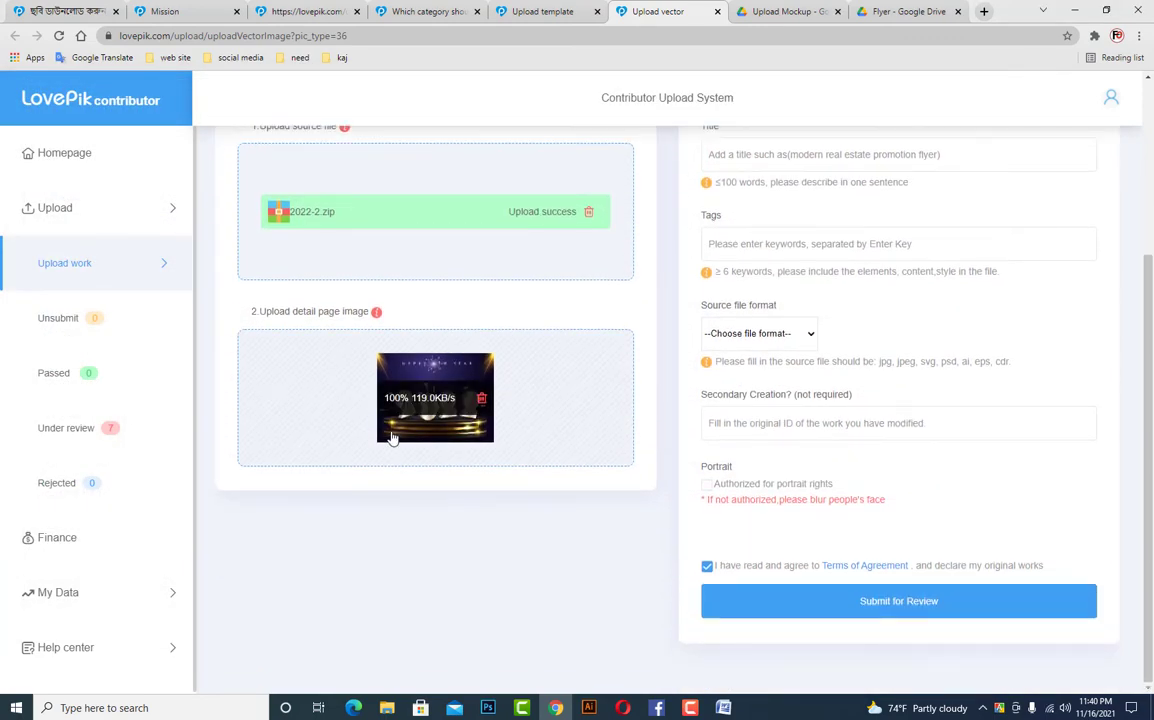
scroll(392, 438, up, 1)
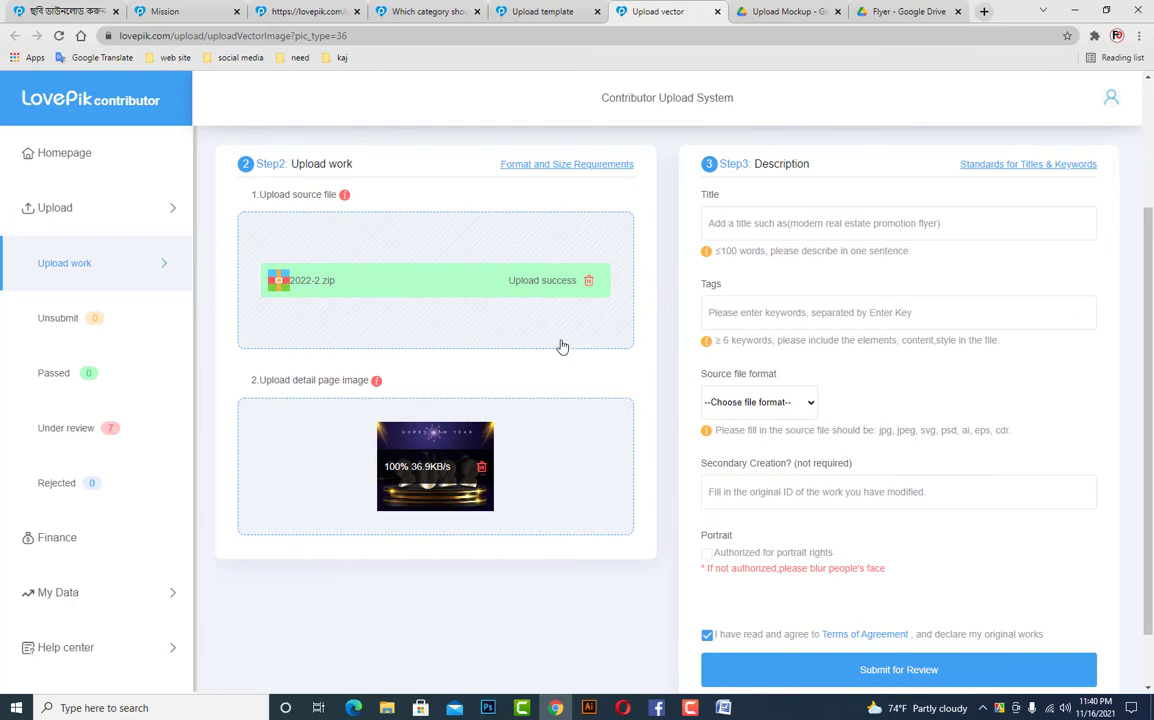
scroll(697, 326, up, 2)
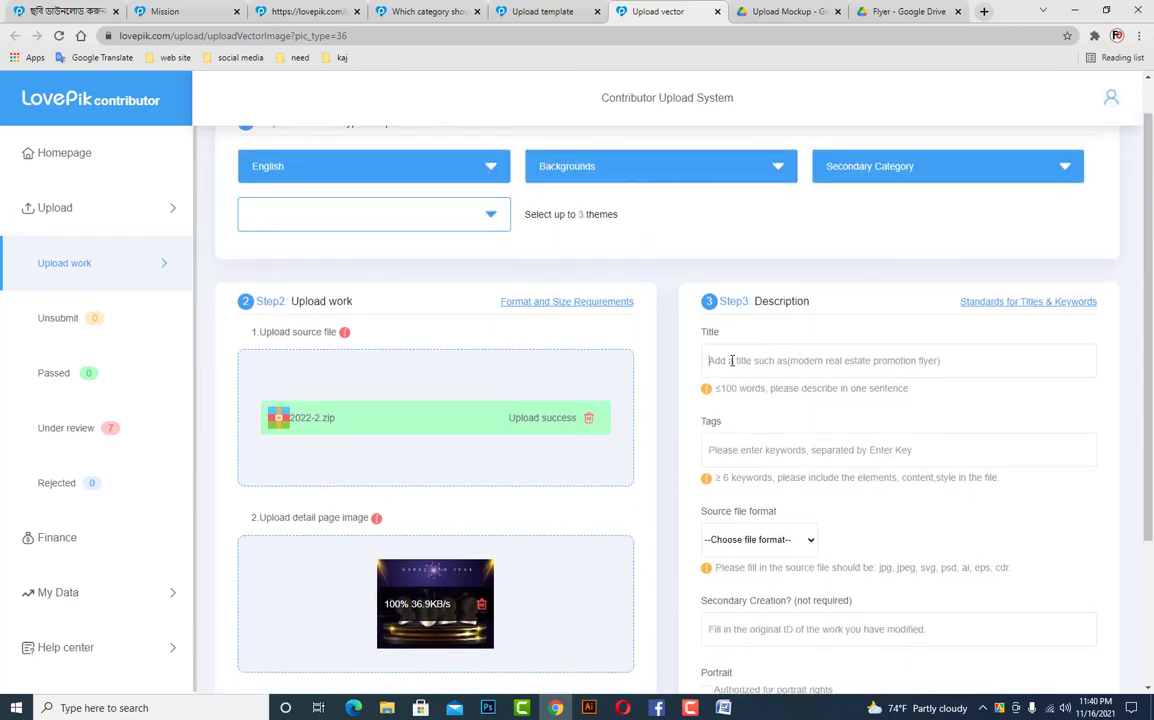
scroll(790, 520, down, 1)
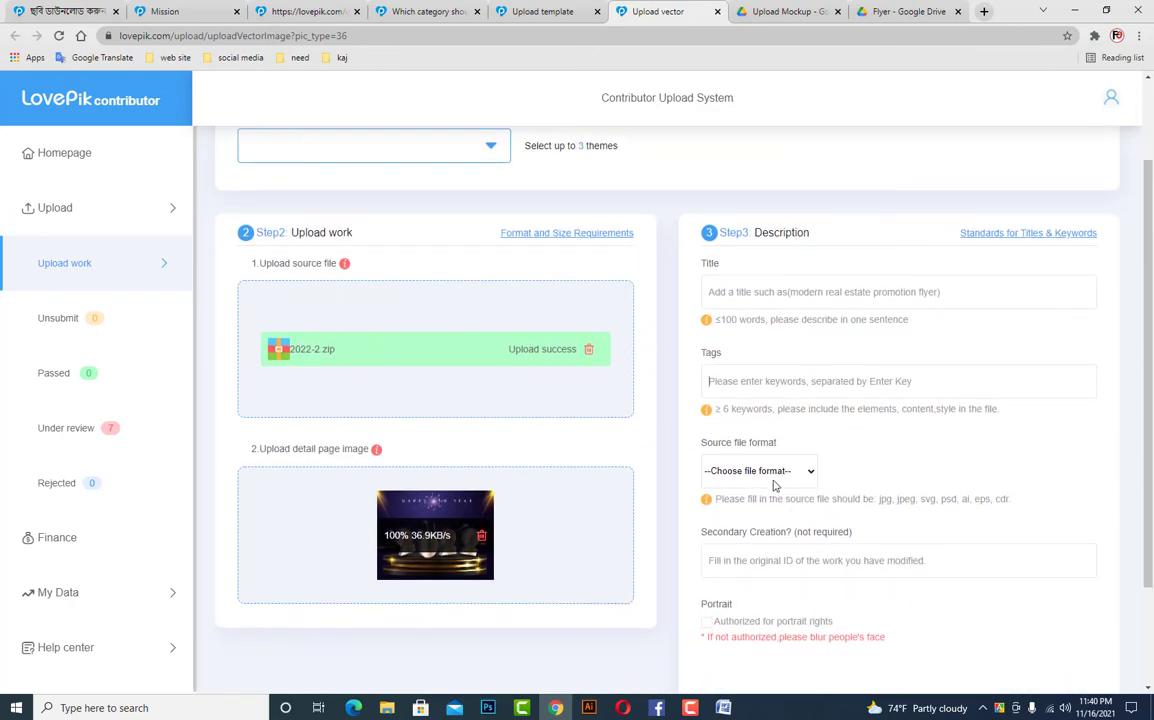
Check the source file format options, and examine in File Explorer which file types the 2022-1 zip in creative fabr contains
click(772, 477)
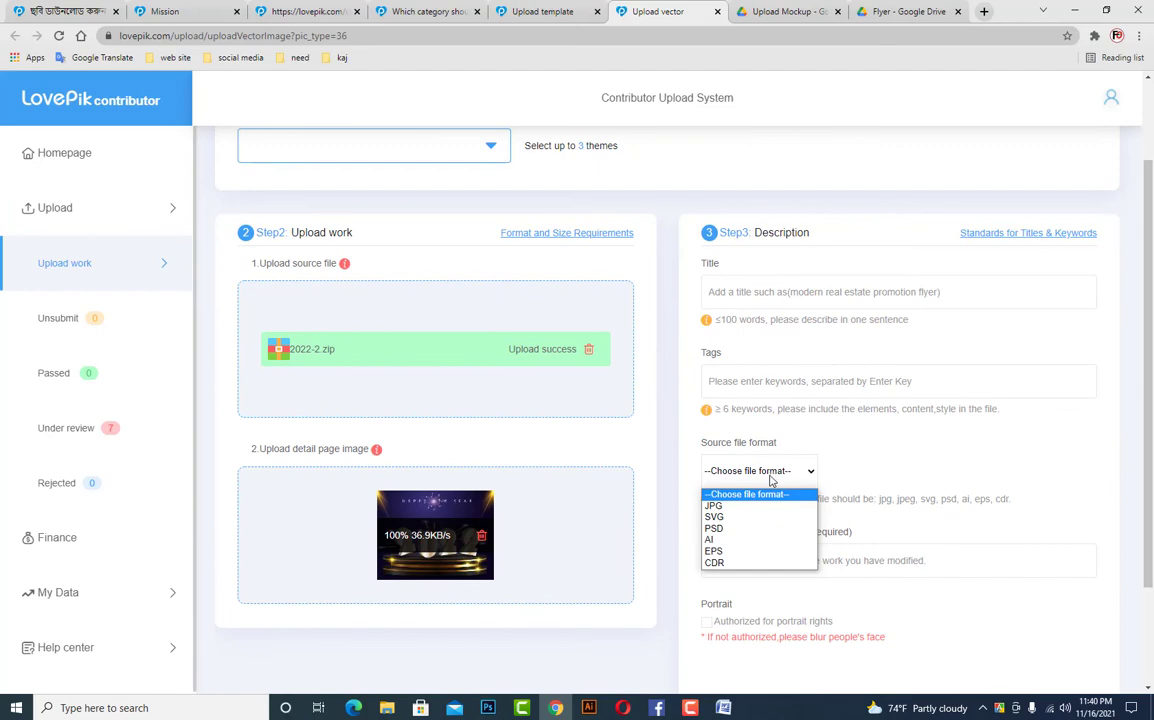
click(666, 459)
click(387, 707)
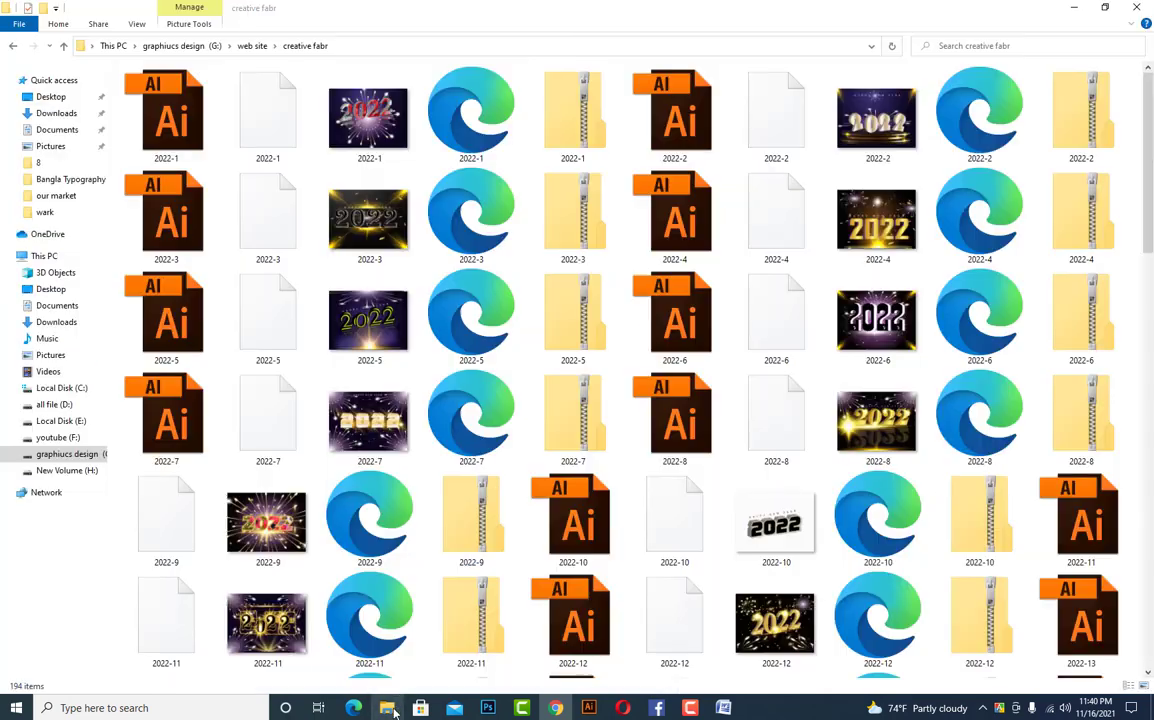
double_click(551, 117)
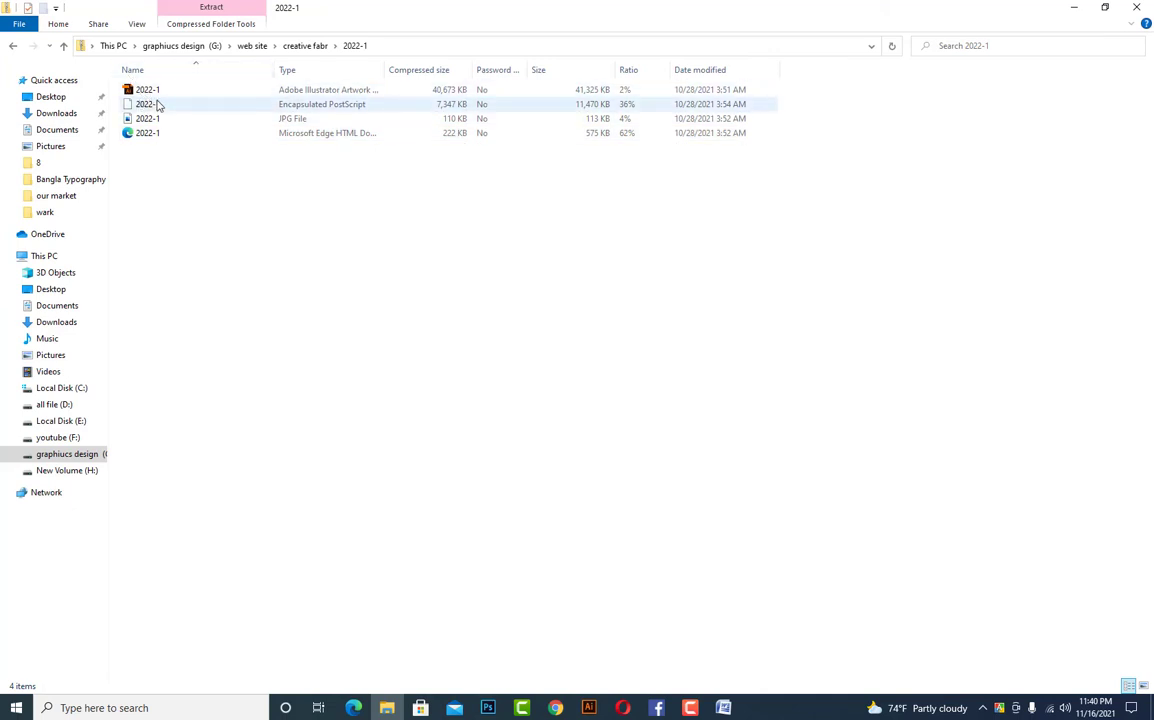
click(1143, 686)
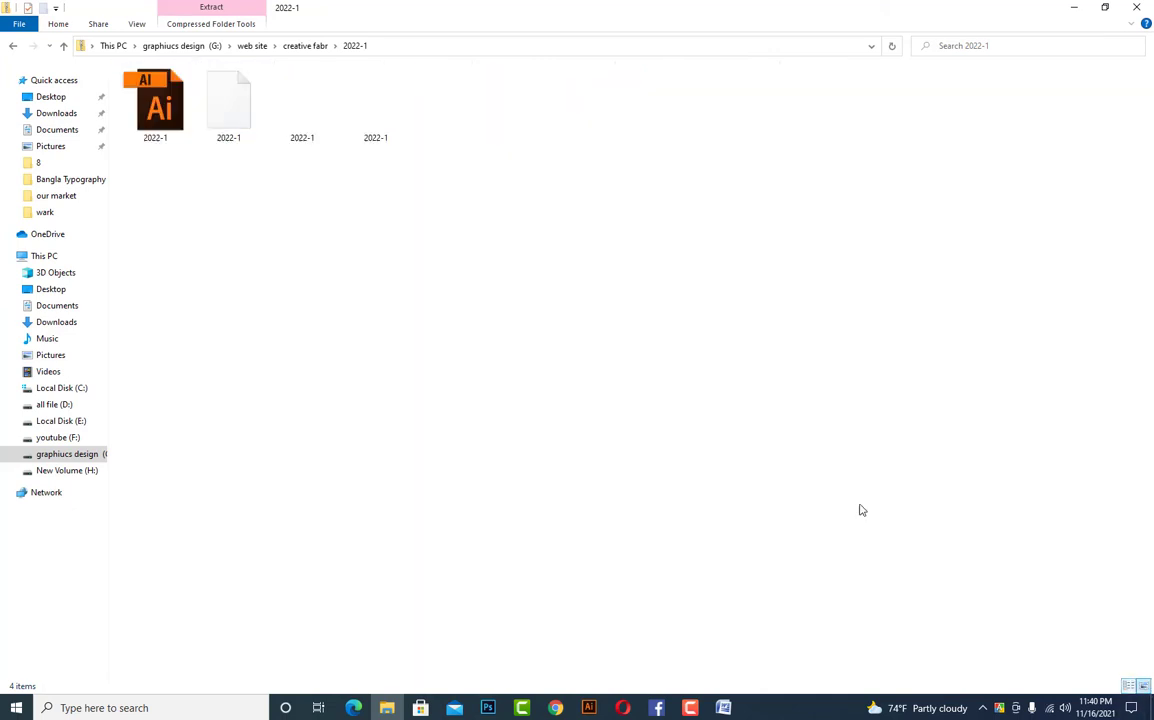
drag(236, 208, 112, 64)
click(381, 332)
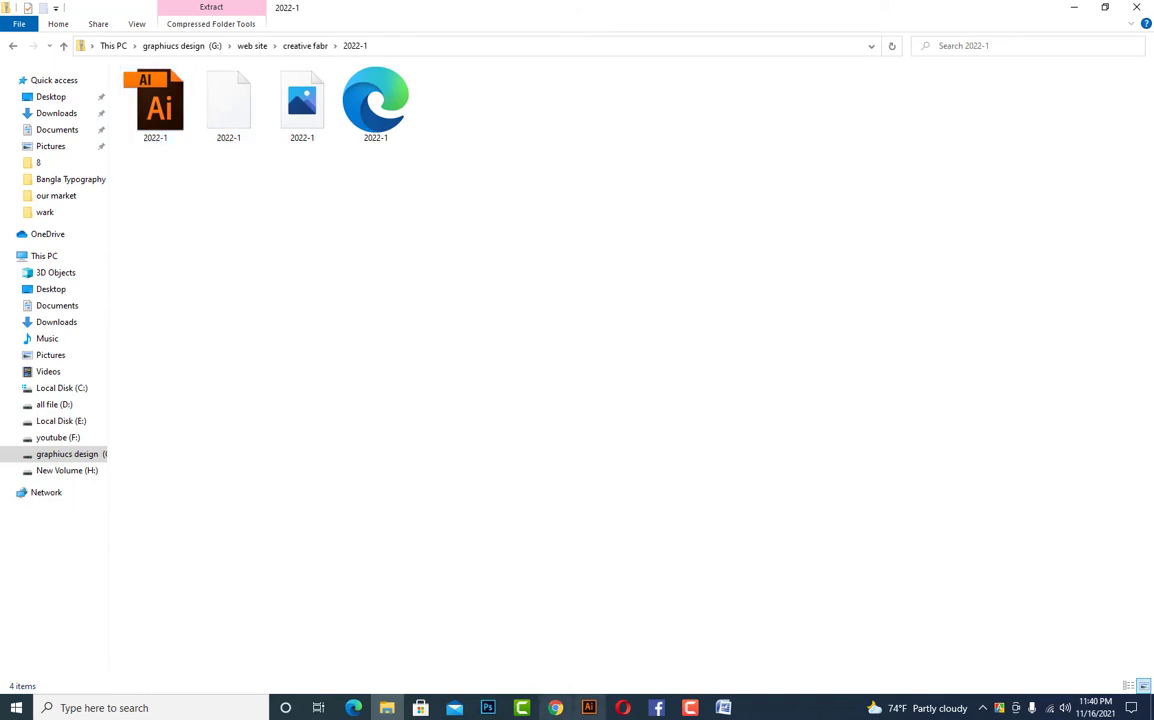
Return to the Chrome upload form and set the source file format to EPS
click(563, 709)
click(773, 475)
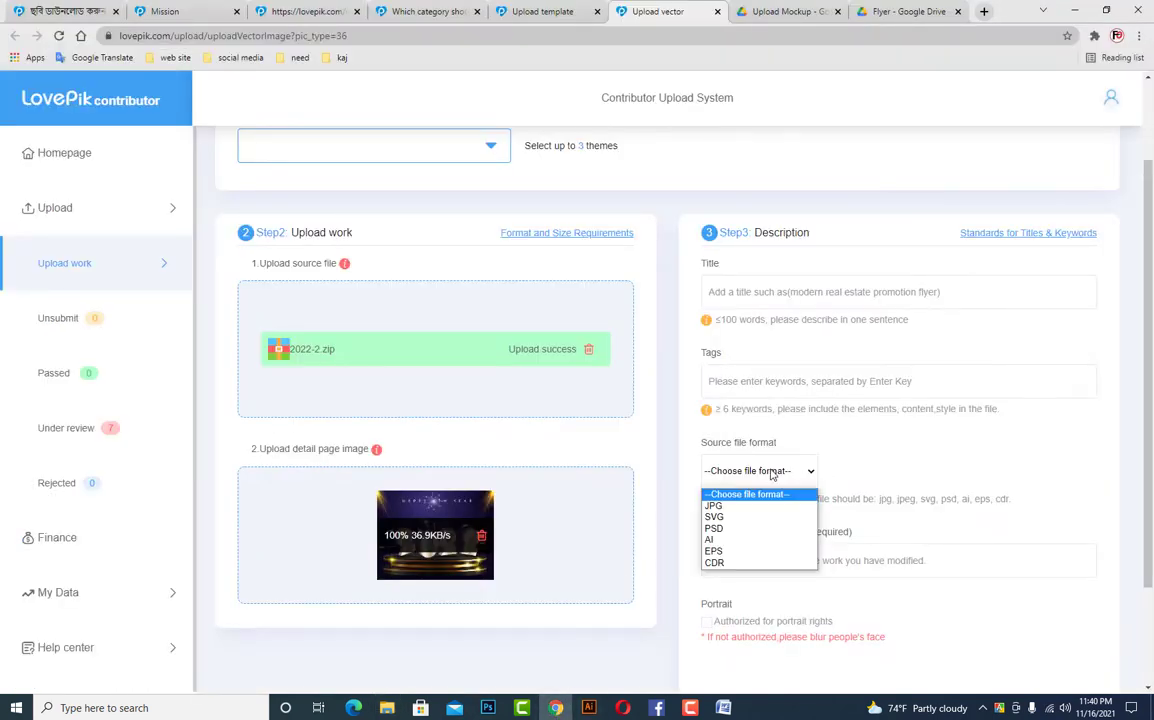
click(723, 543)
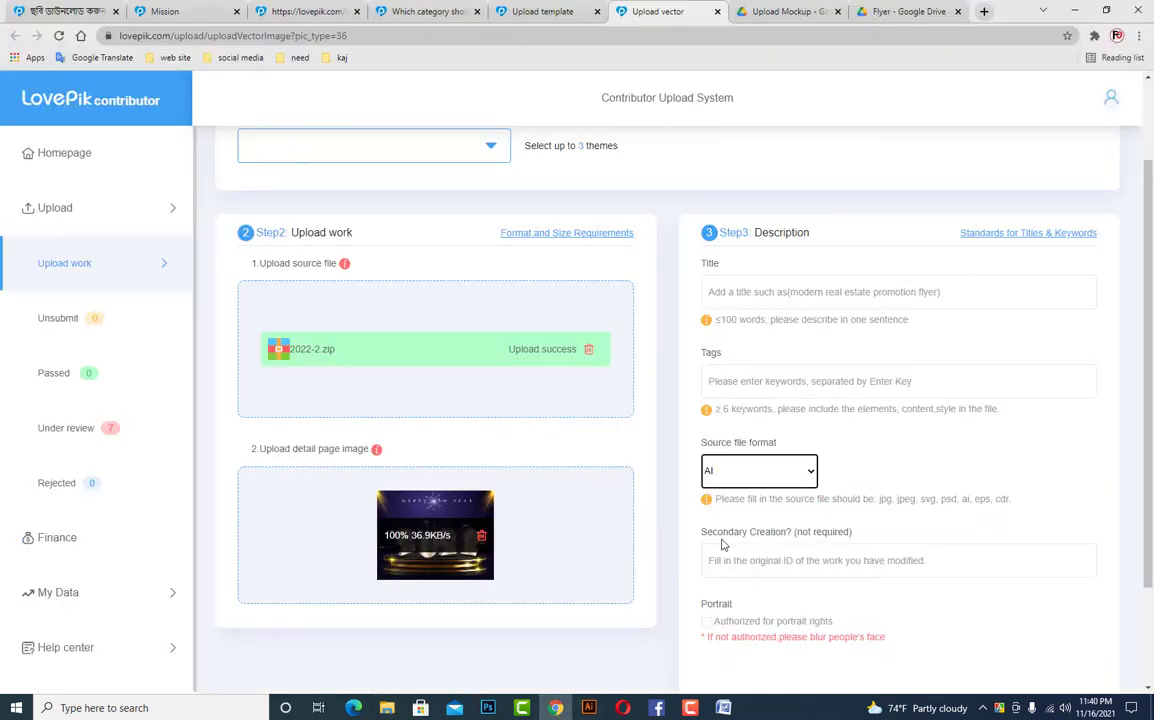
click(741, 482)
click(730, 550)
Review the portrait rights option and the agreement, and try to submit the work for review
scroll(617, 369, down, 2)
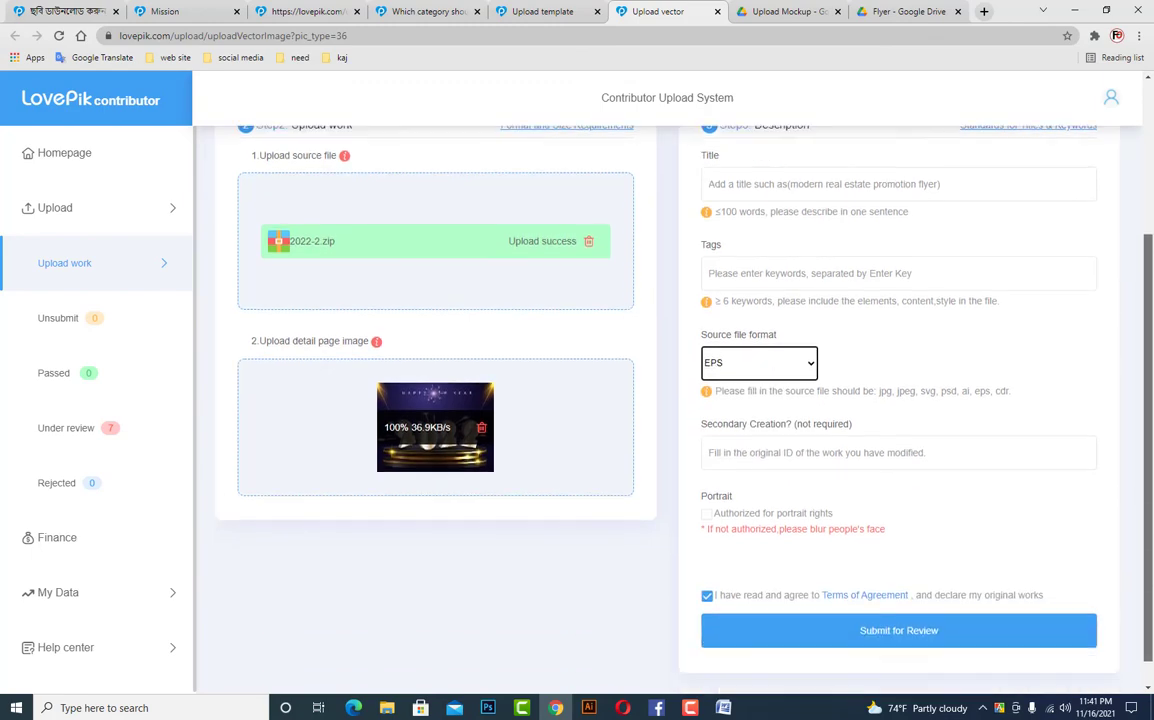
click(707, 506)
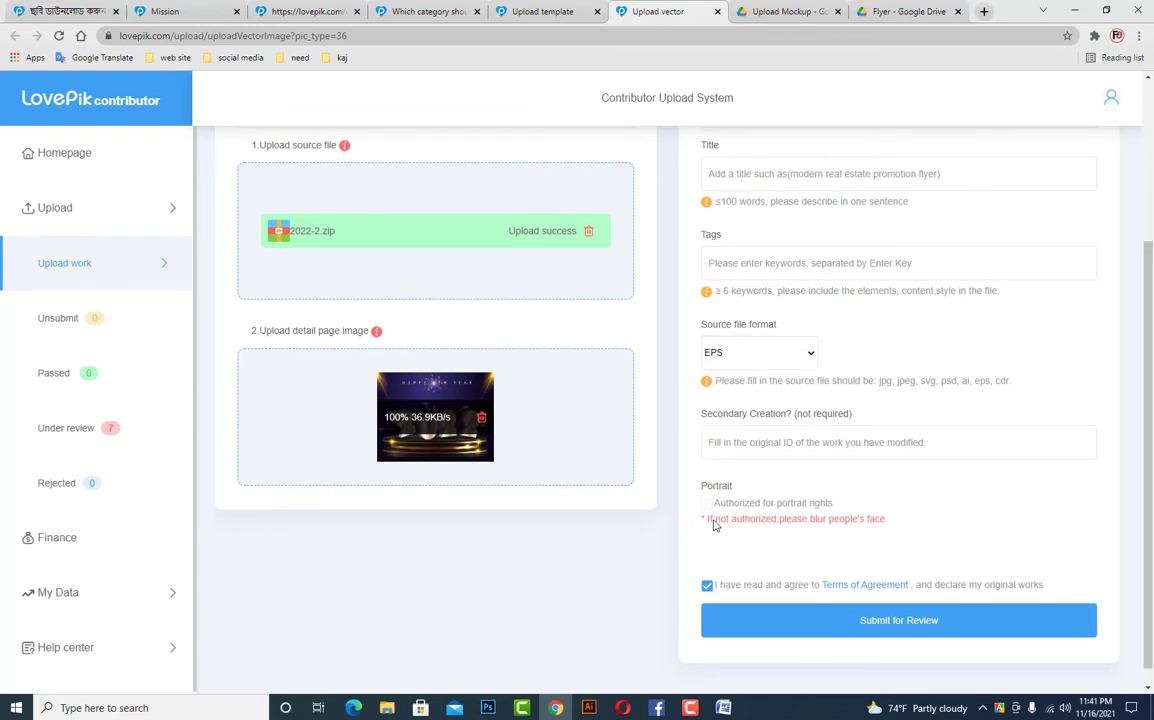
drag(694, 508, 848, 584)
click(883, 619)
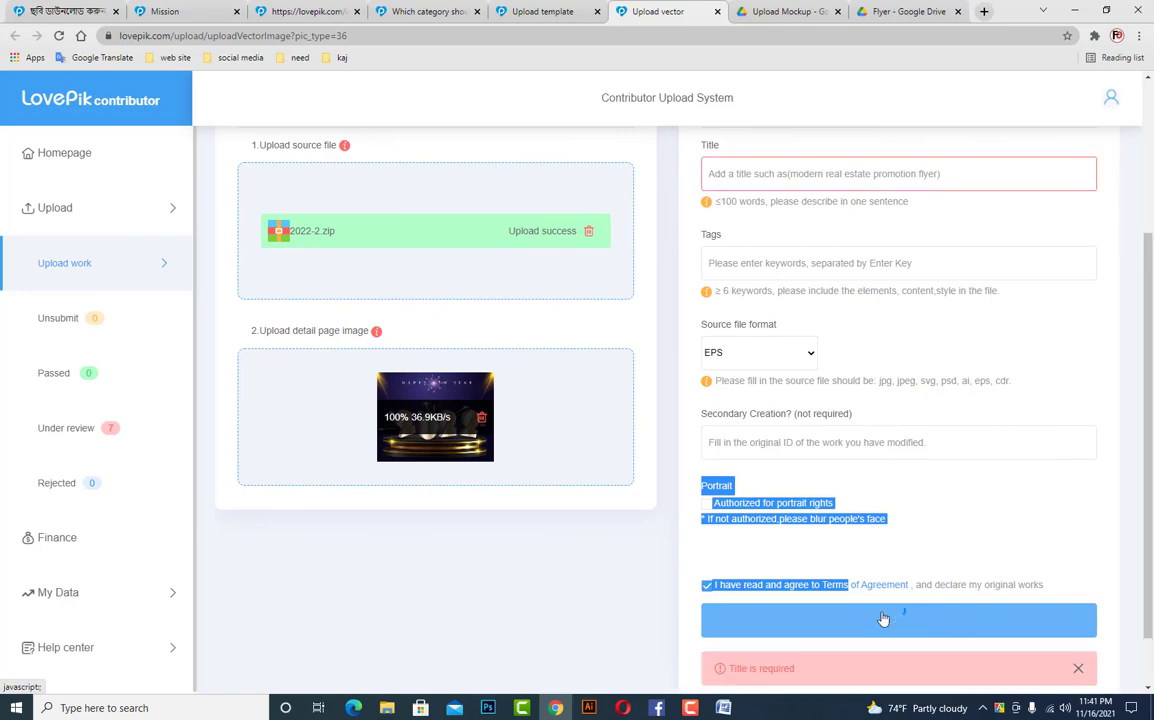
Choose Banner Backgrounds as the secondary category and add technology as a theme
drag(1148, 489, 1146, 330)
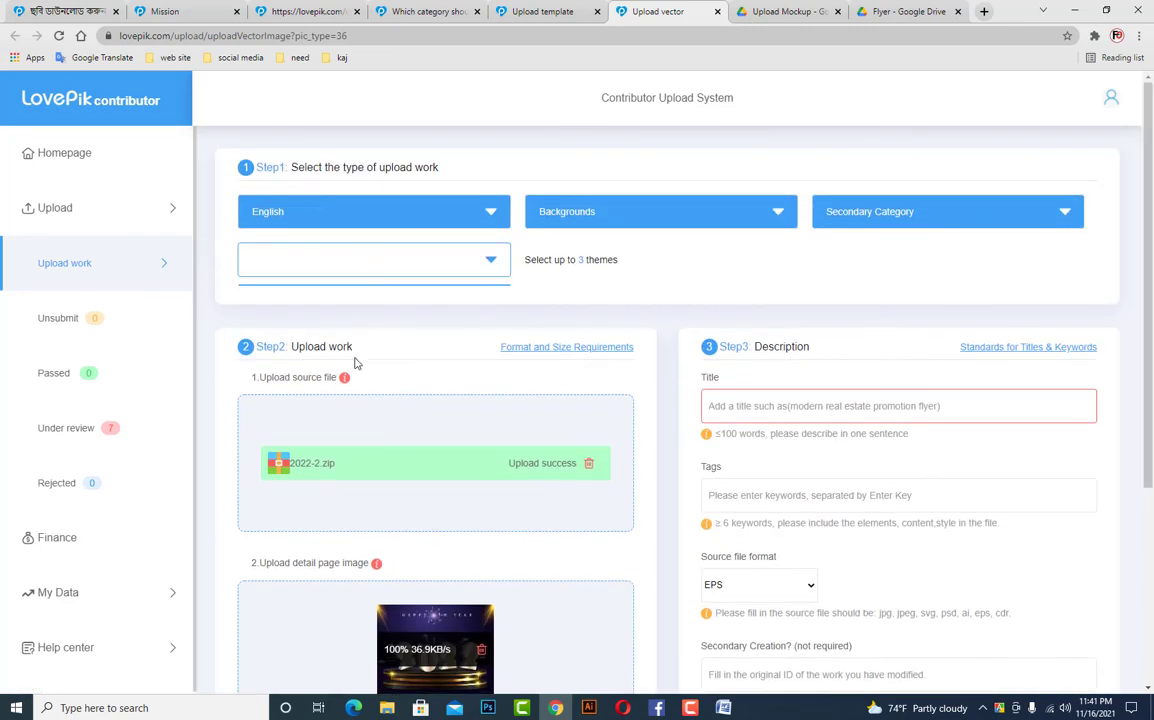
click(922, 219)
click(878, 281)
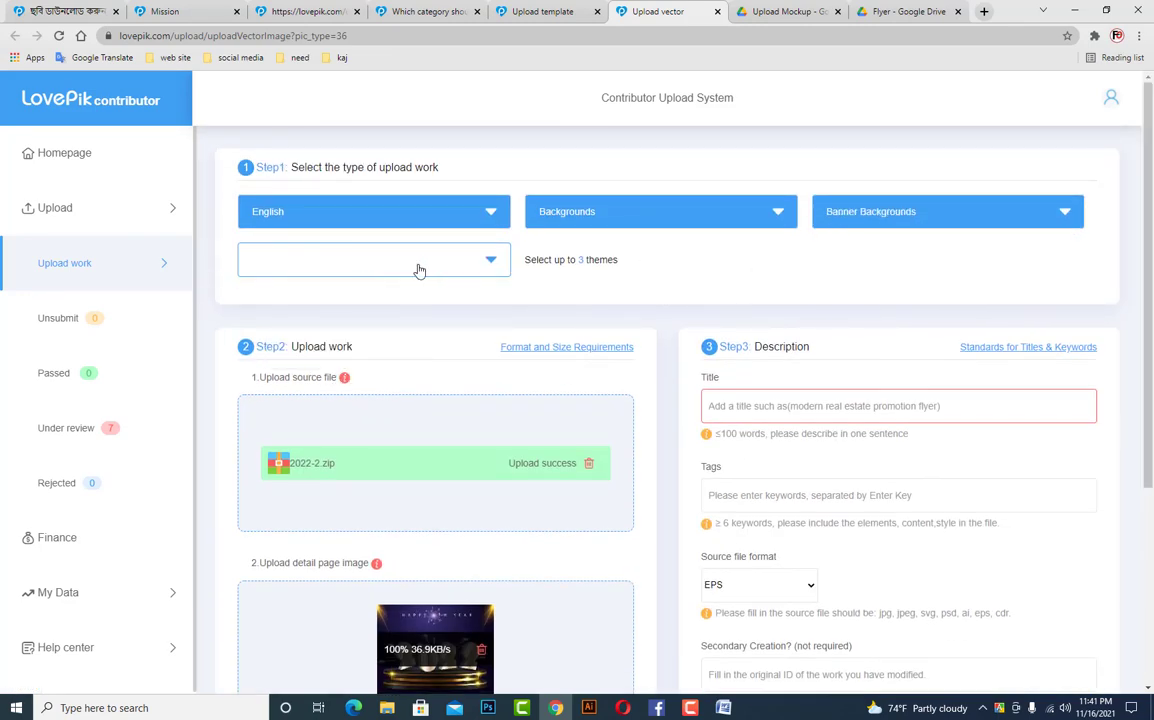
click(412, 260)
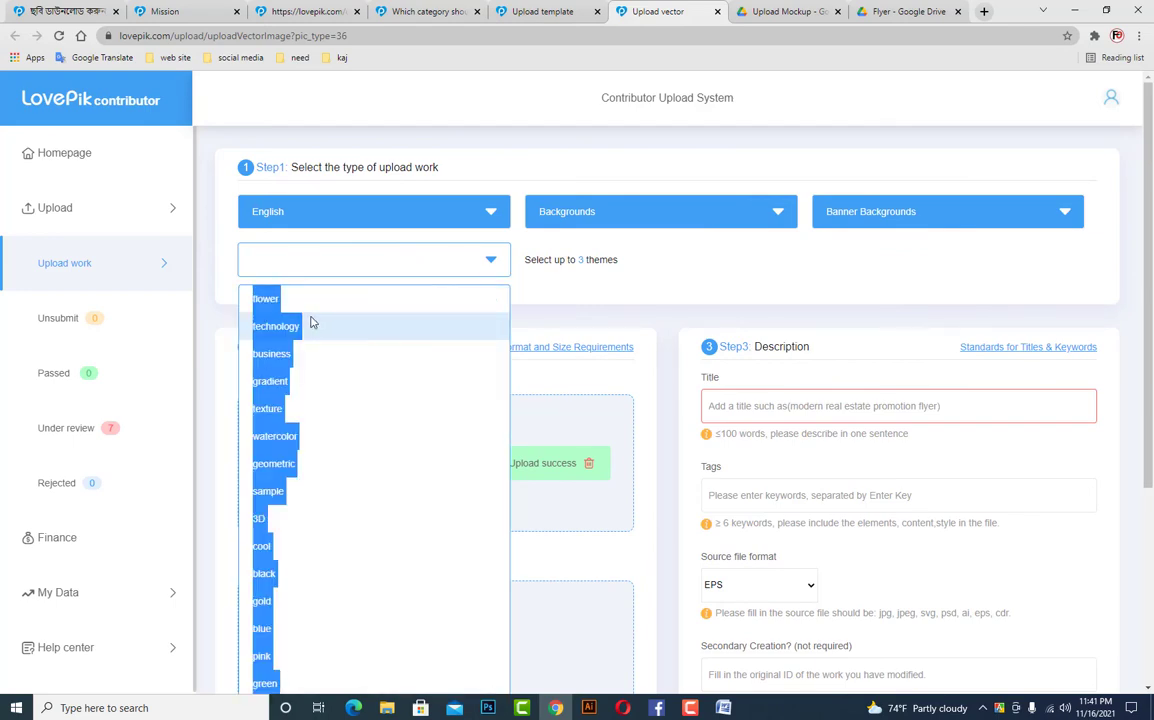
click(309, 326)
click(368, 264)
Go to the description section and open the title field for editing
drag(1148, 352, 1121, 591)
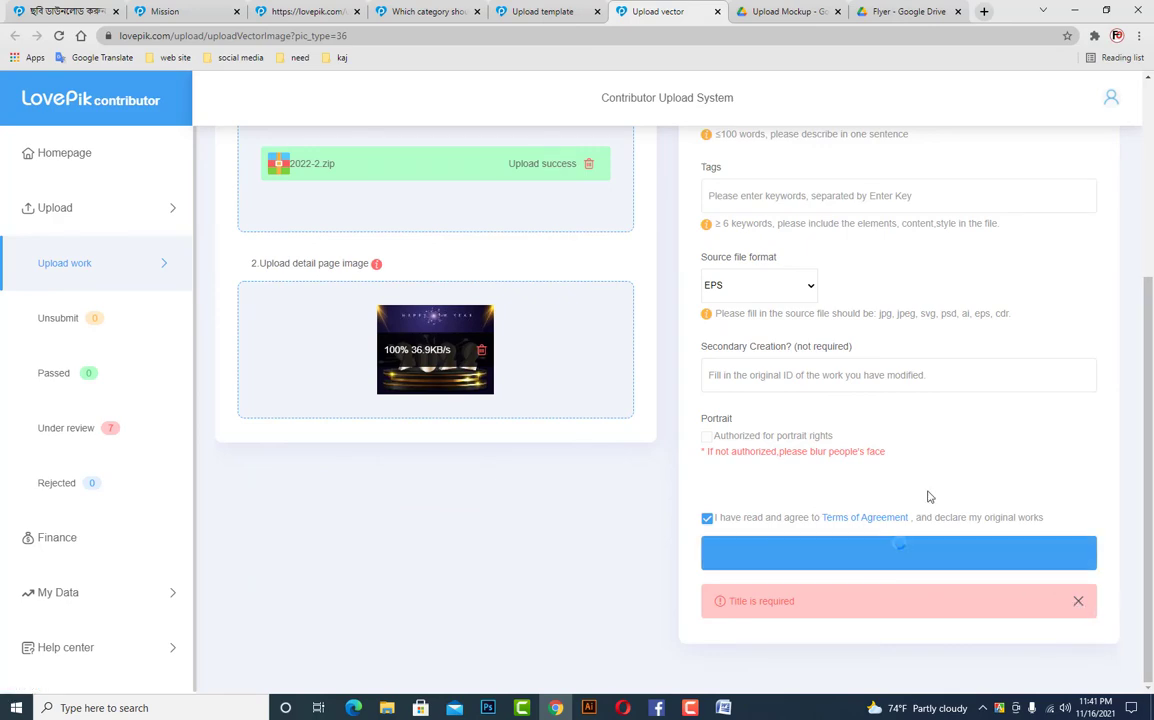
scroll(862, 520, up, 1)
scroll(968, 440, up, 1)
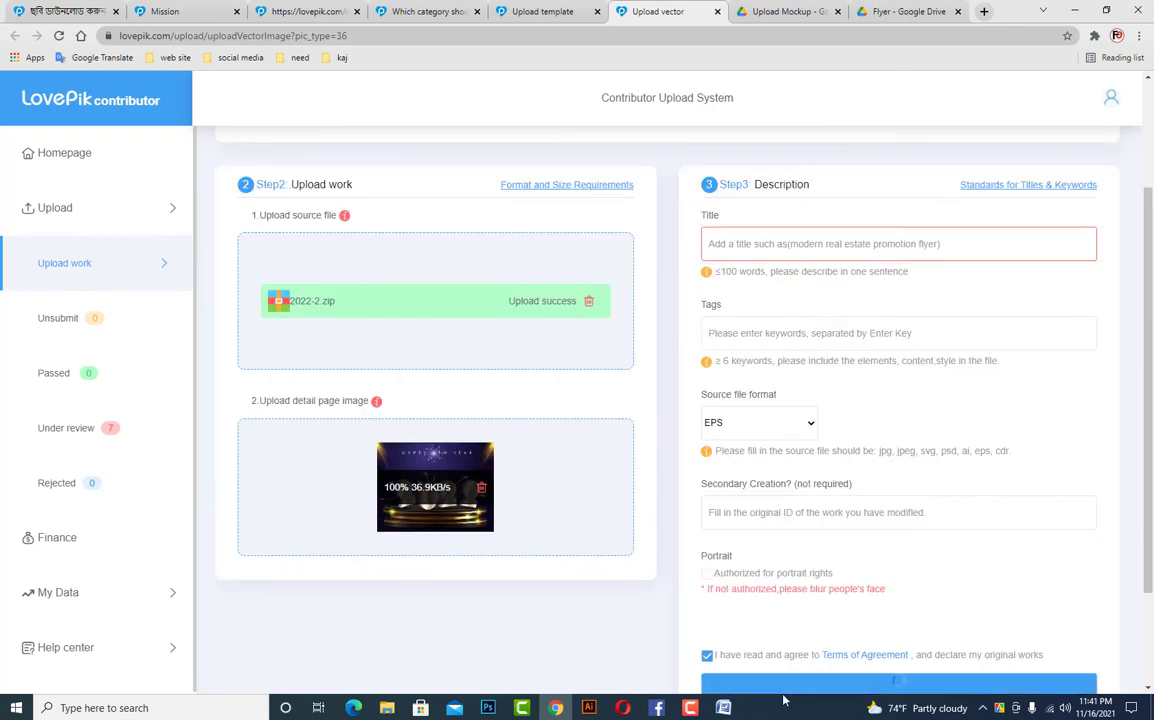
scroll(796, 655, down, 2)
scroll(796, 655, up, 2)
click(750, 271)
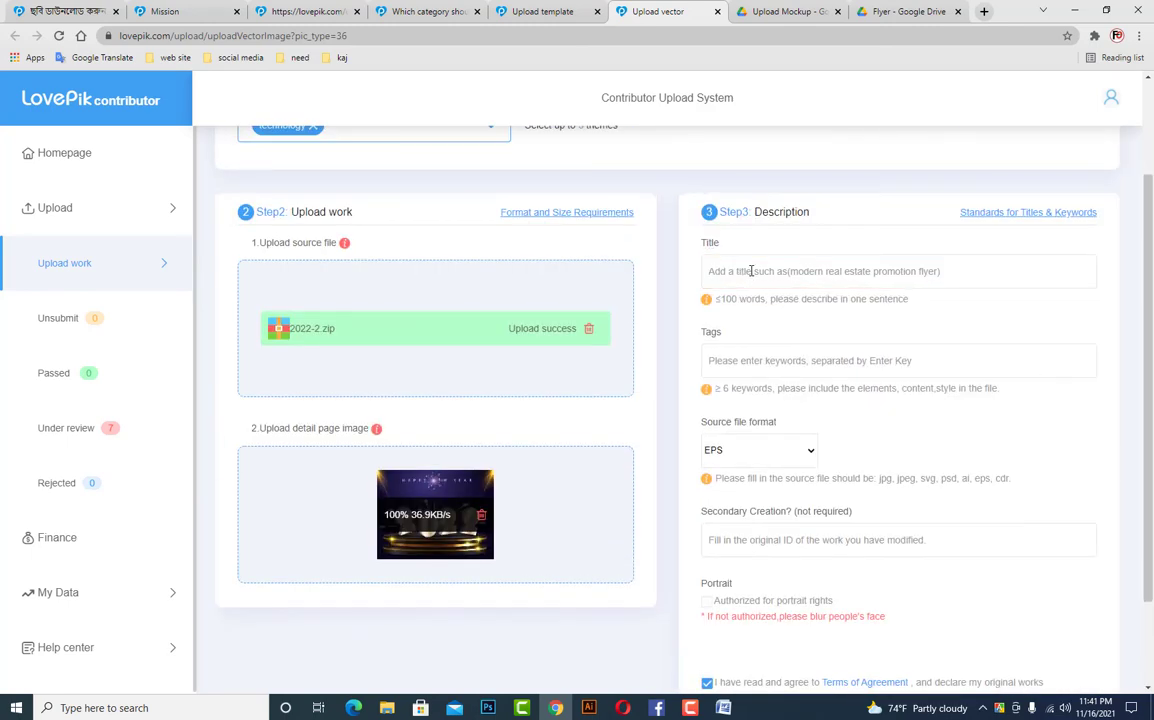
click(690, 708)
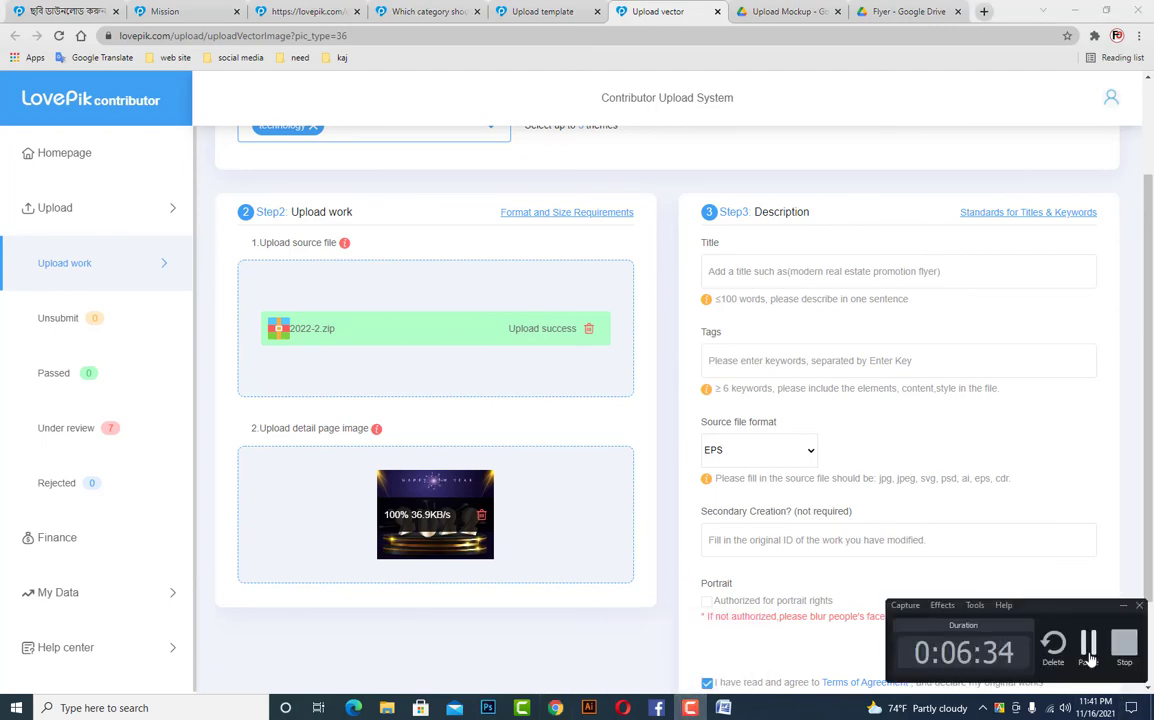
click(1089, 645)
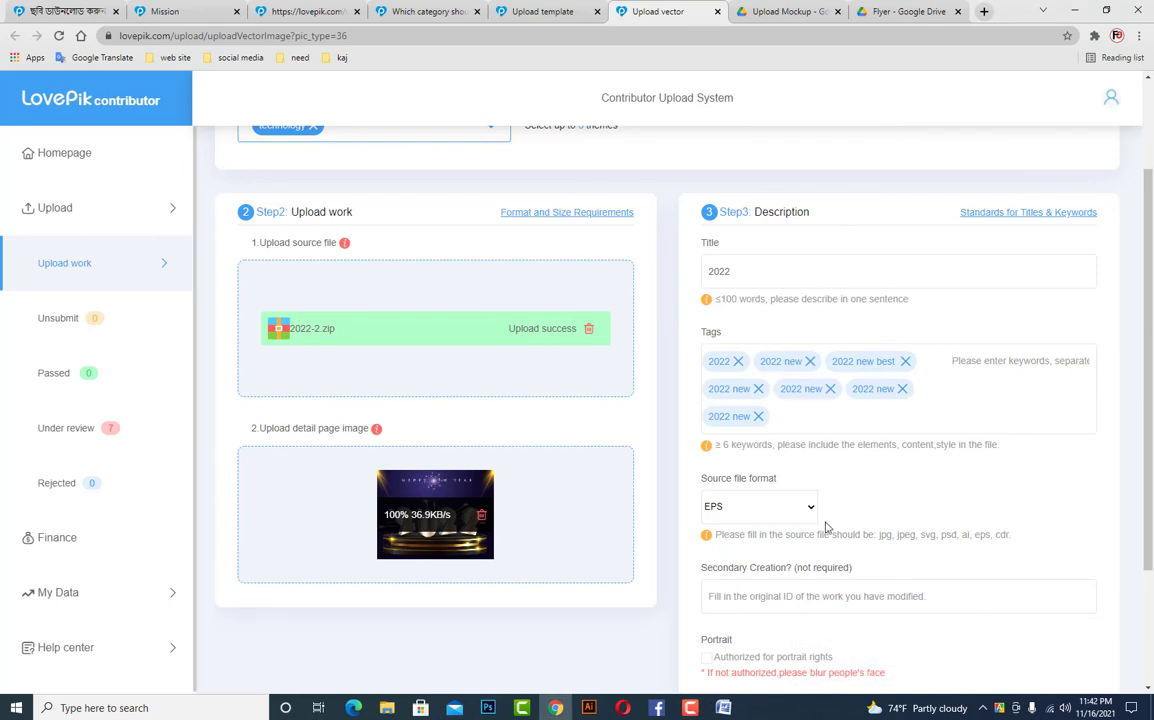
Change the source file format to AI and submit the work for review again
click(800, 507)
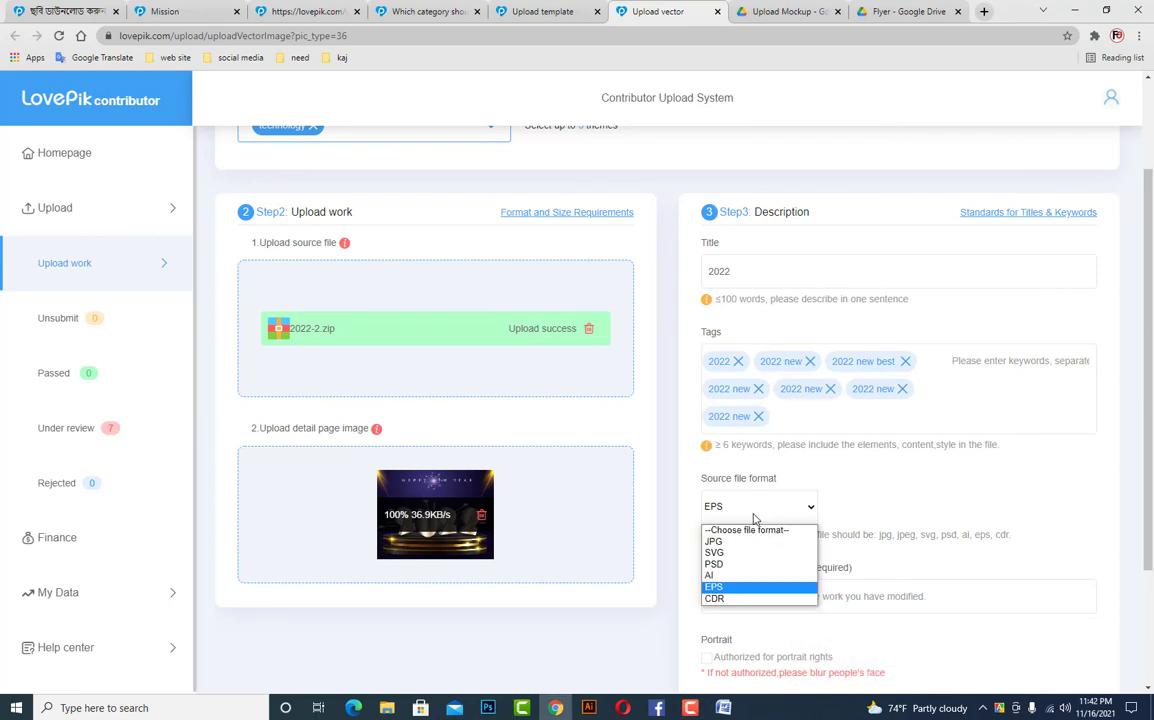
click(729, 575)
scroll(800, 580, down, 2)
click(885, 595)
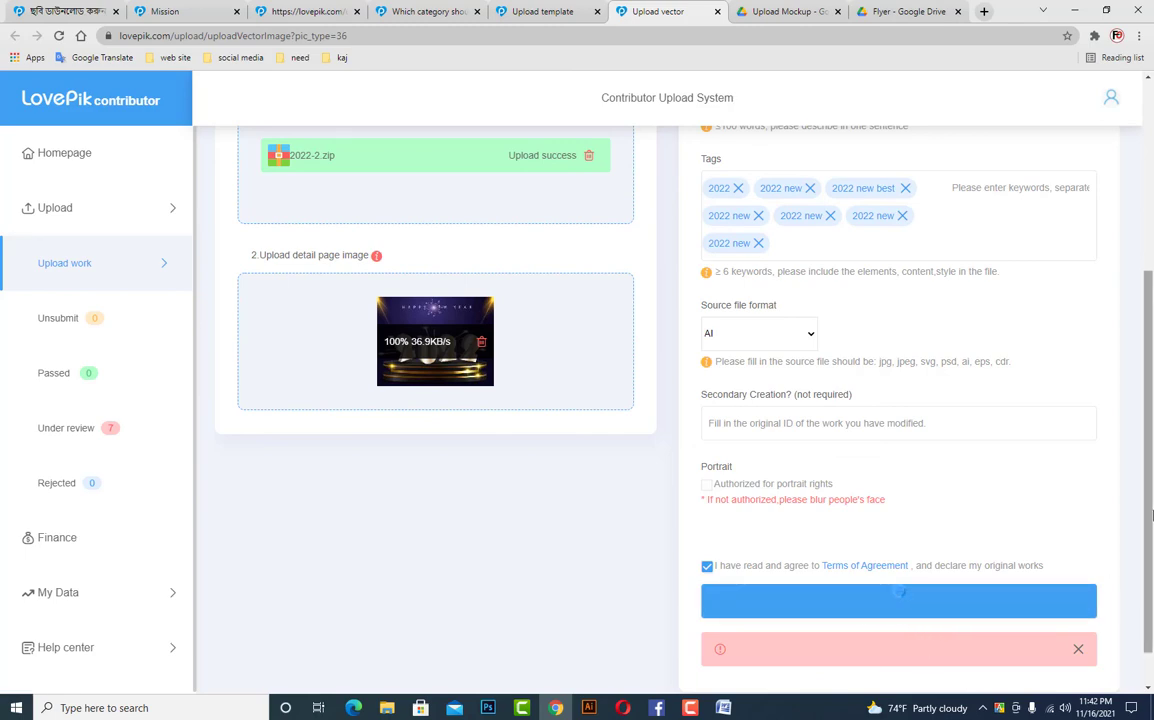
Review the form's category and theme choices, uploaded files, description fields and submission area
drag(1150, 515, 1118, 320)
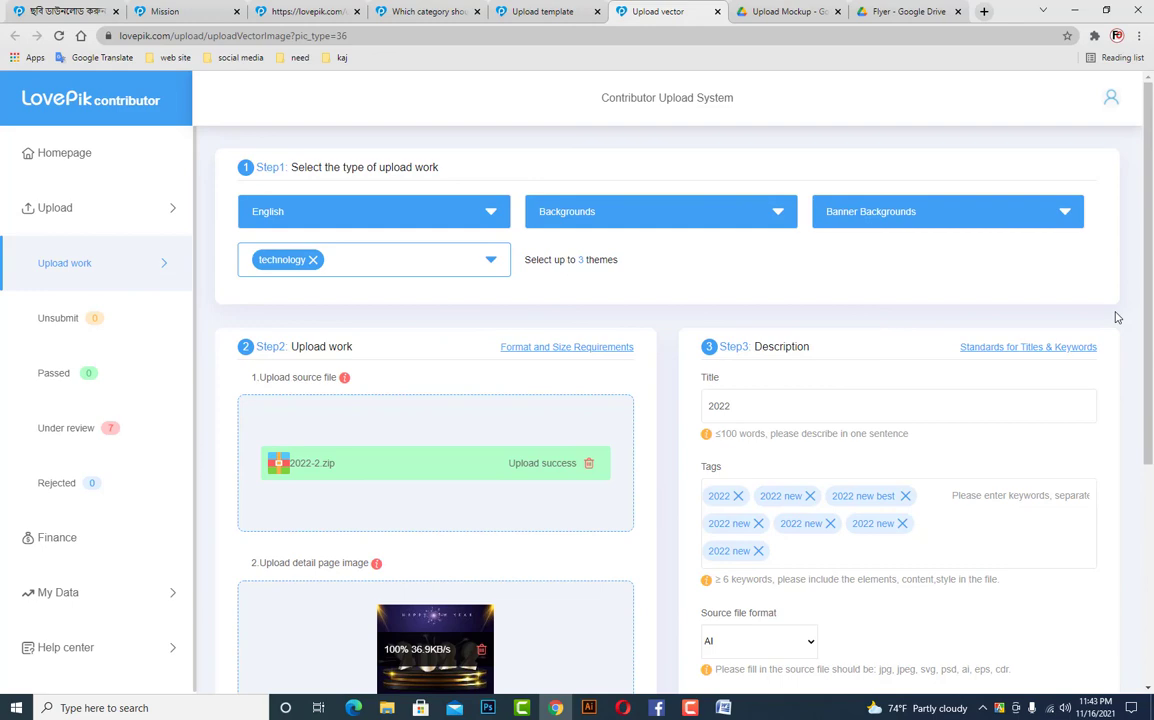
click(1075, 9)
scroll(541, 469, down, 2)
drag(252, 429, 433, 427)
click(433, 427)
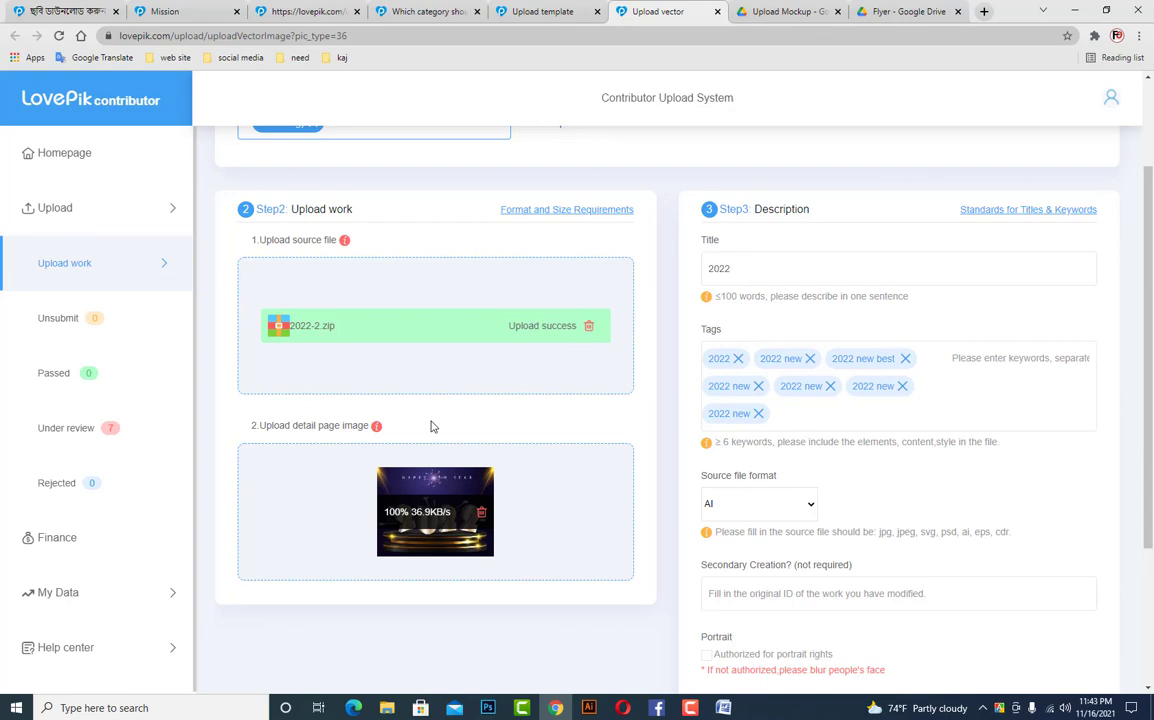
scroll(690, 395, down, 4)
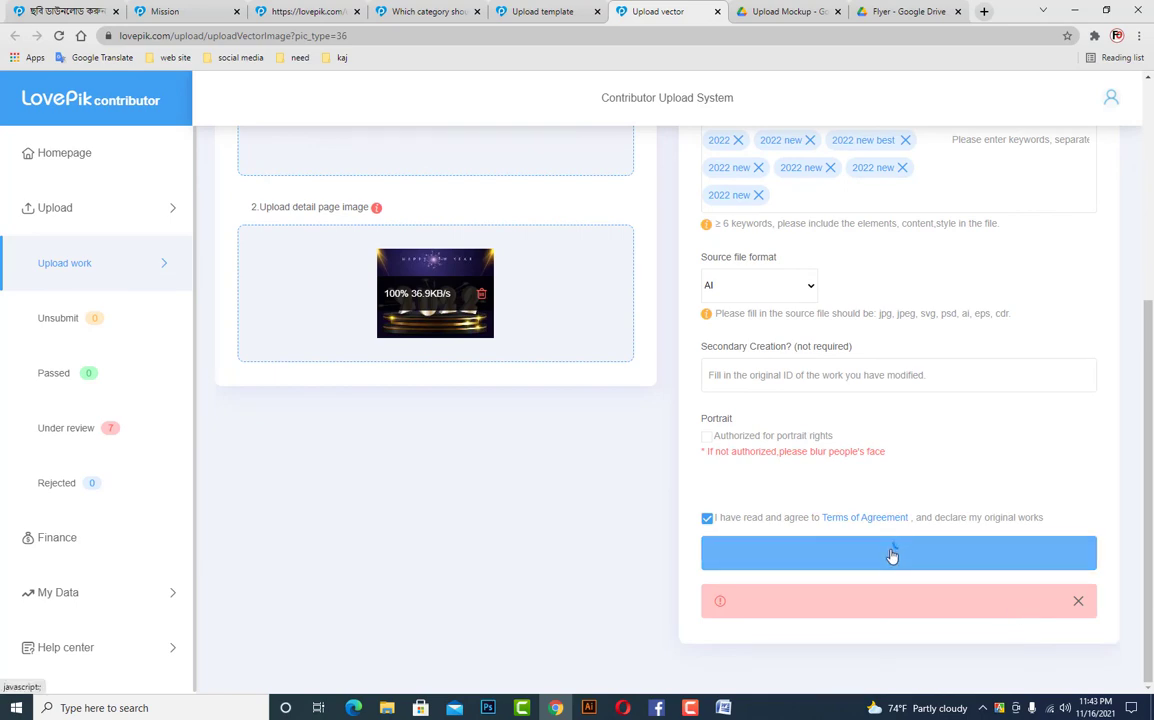
scroll(893, 556, up, 5)
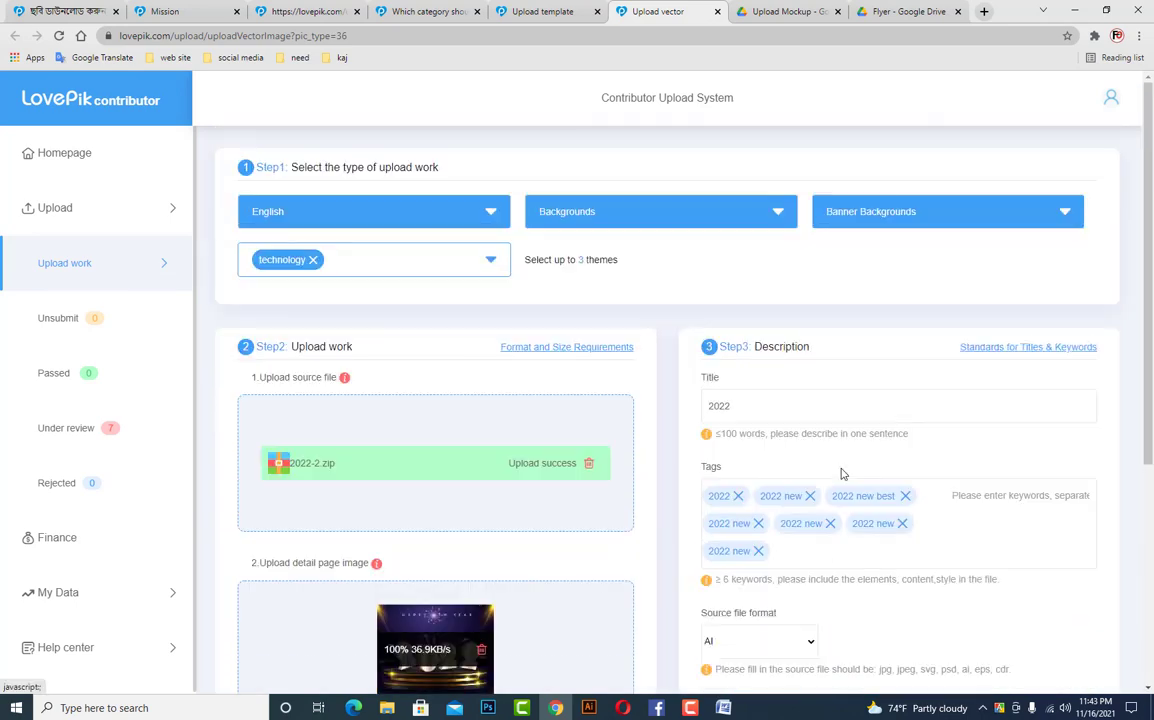
Clear the open windows, including Chrome and Illustrator, to show the desktop and refresh it
click(1076, 11)
click(1139, 7)
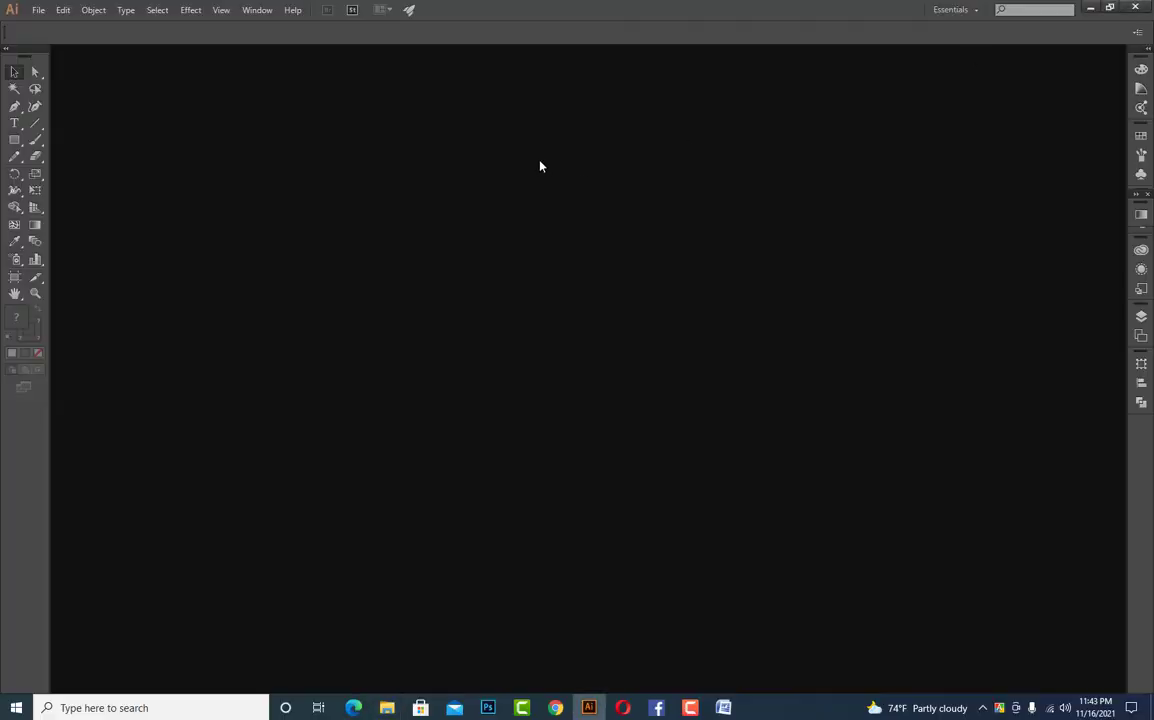
click(1090, 7)
right_click(544, 171)
click(585, 211)
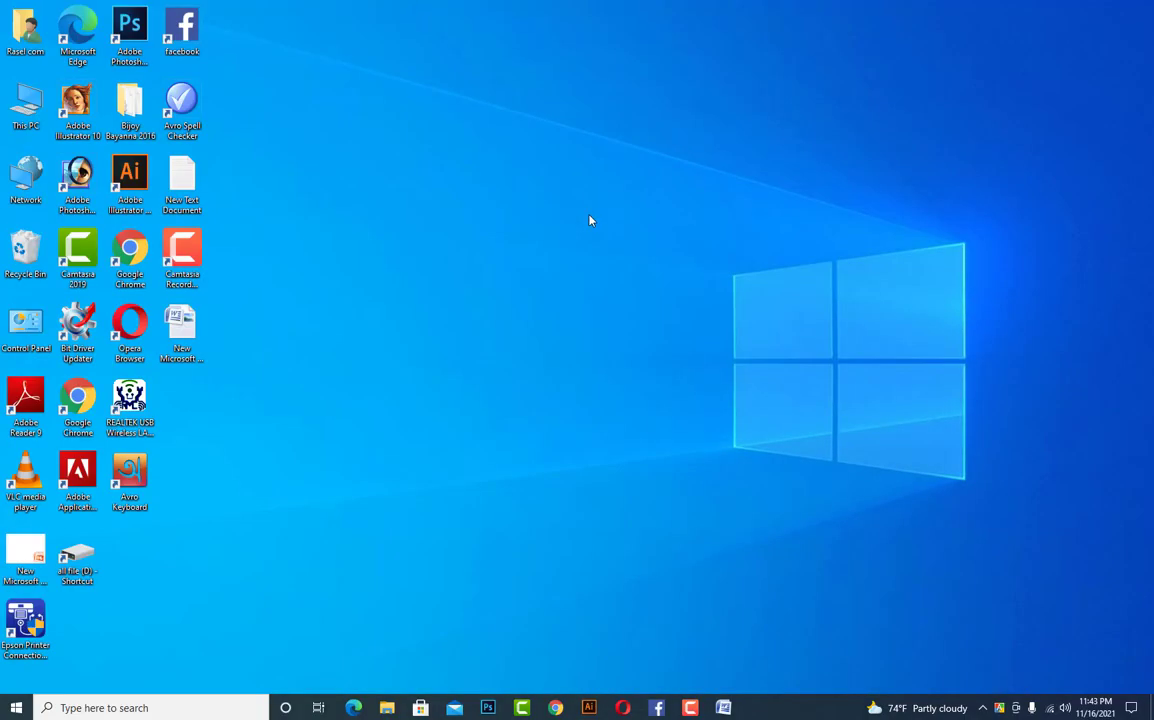